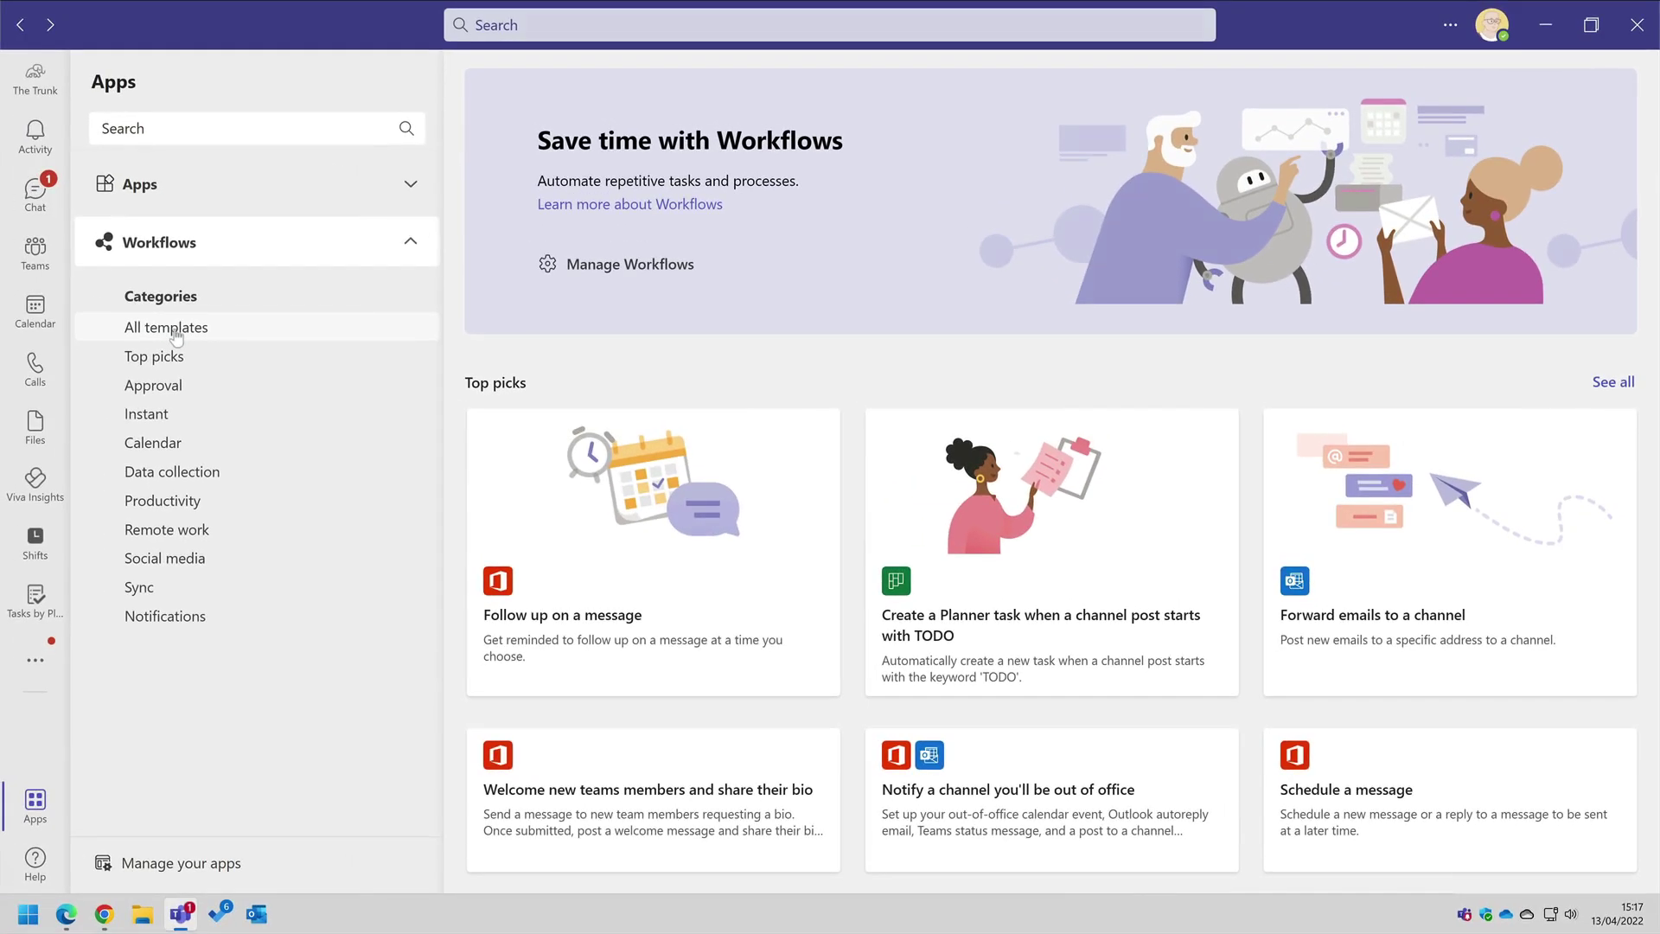
Browse the All templates, Top picks, Approval and Instant workflow template categories.
left_click(175, 333)
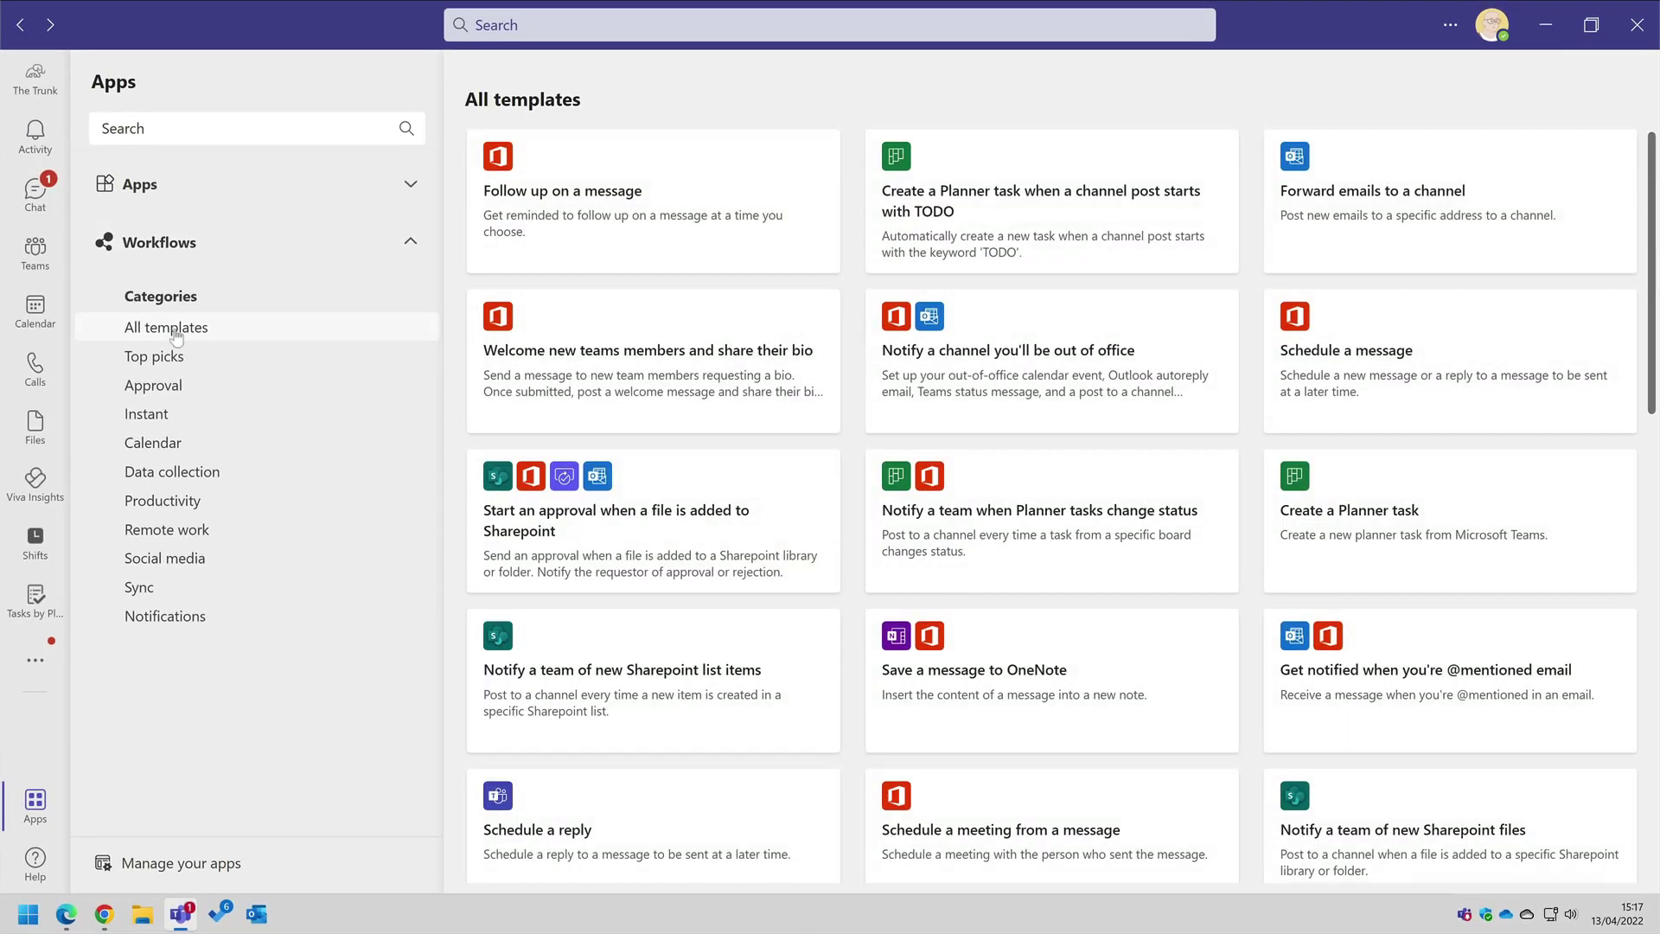
left_click(177, 363)
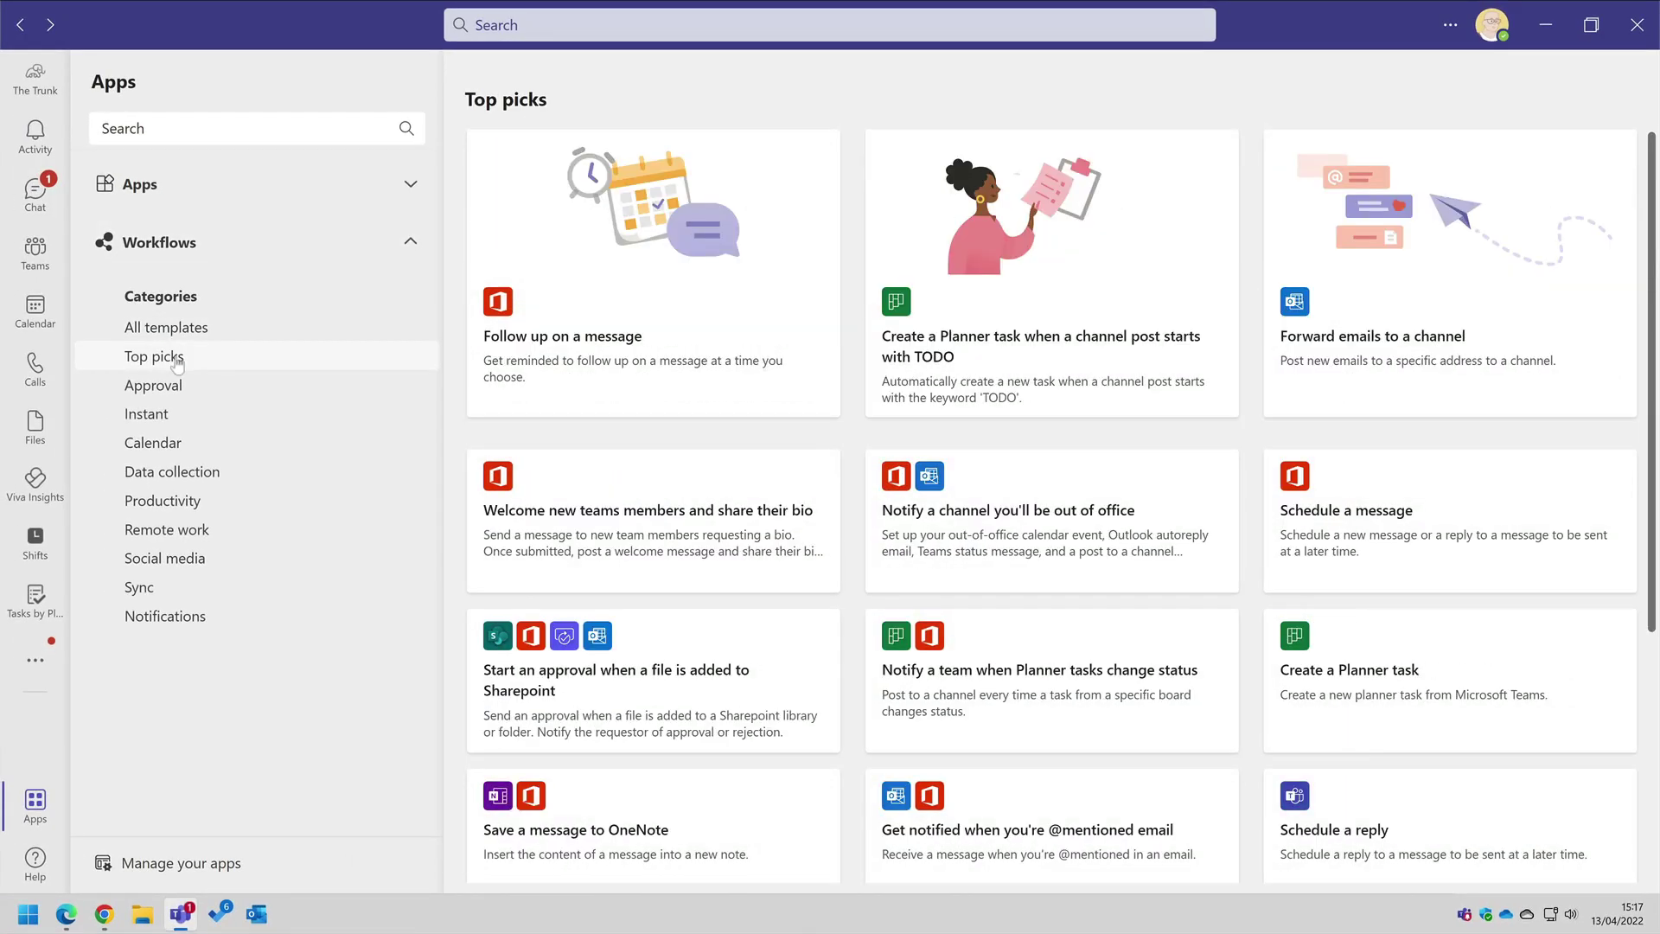
left_click(189, 400)
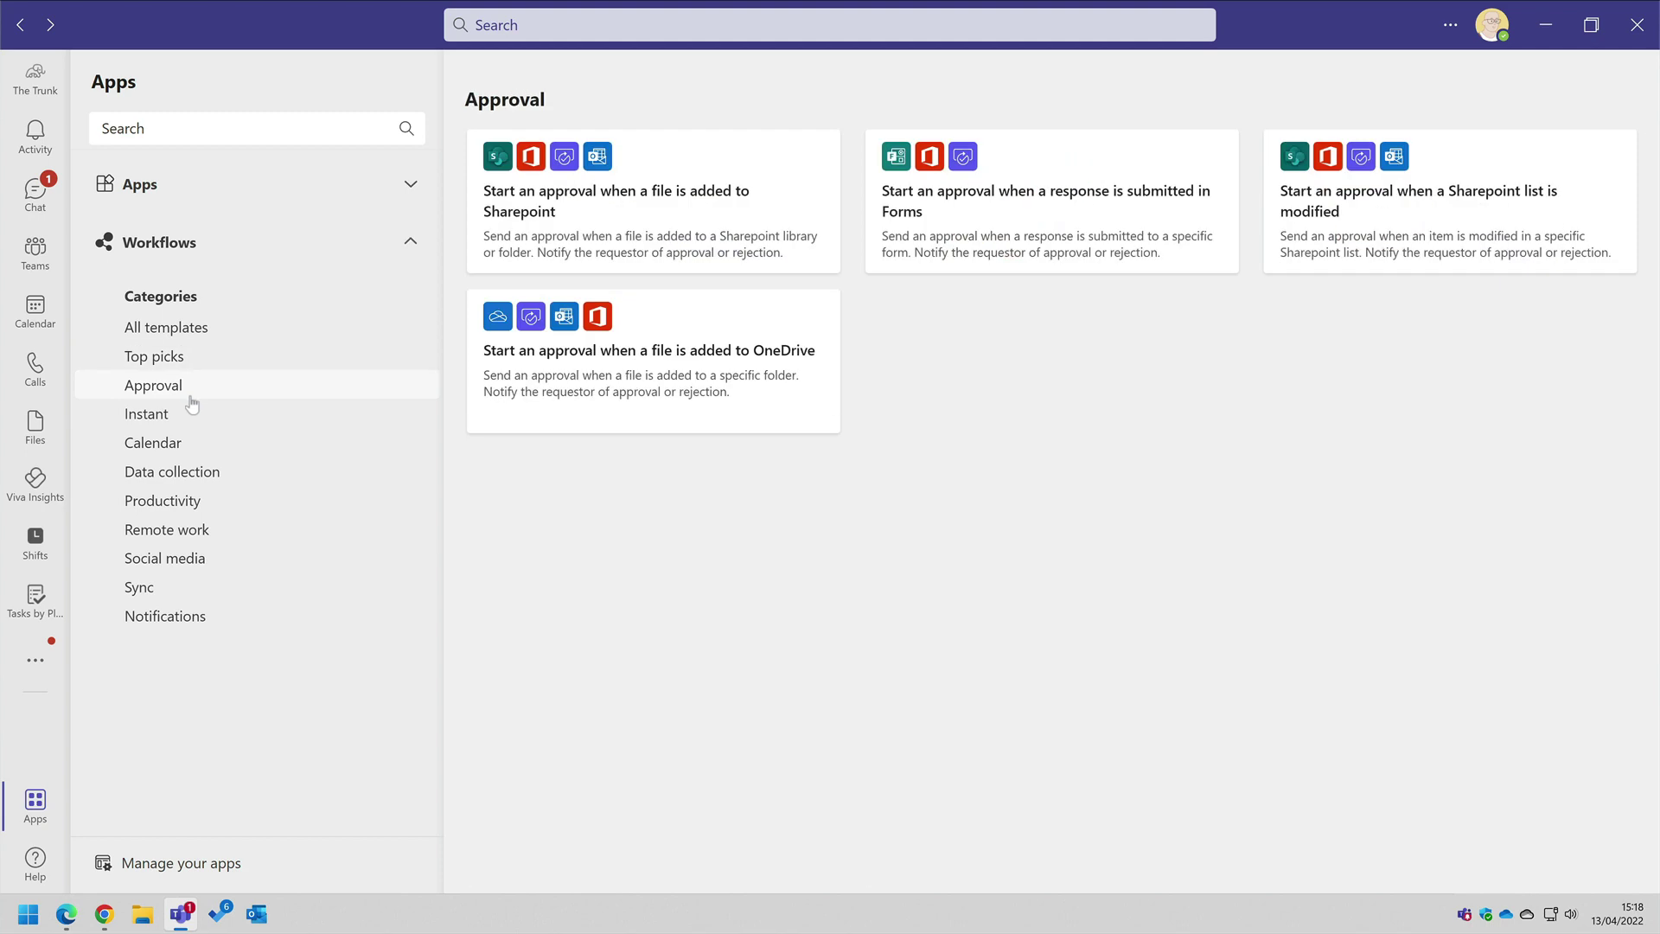
left_click(198, 419)
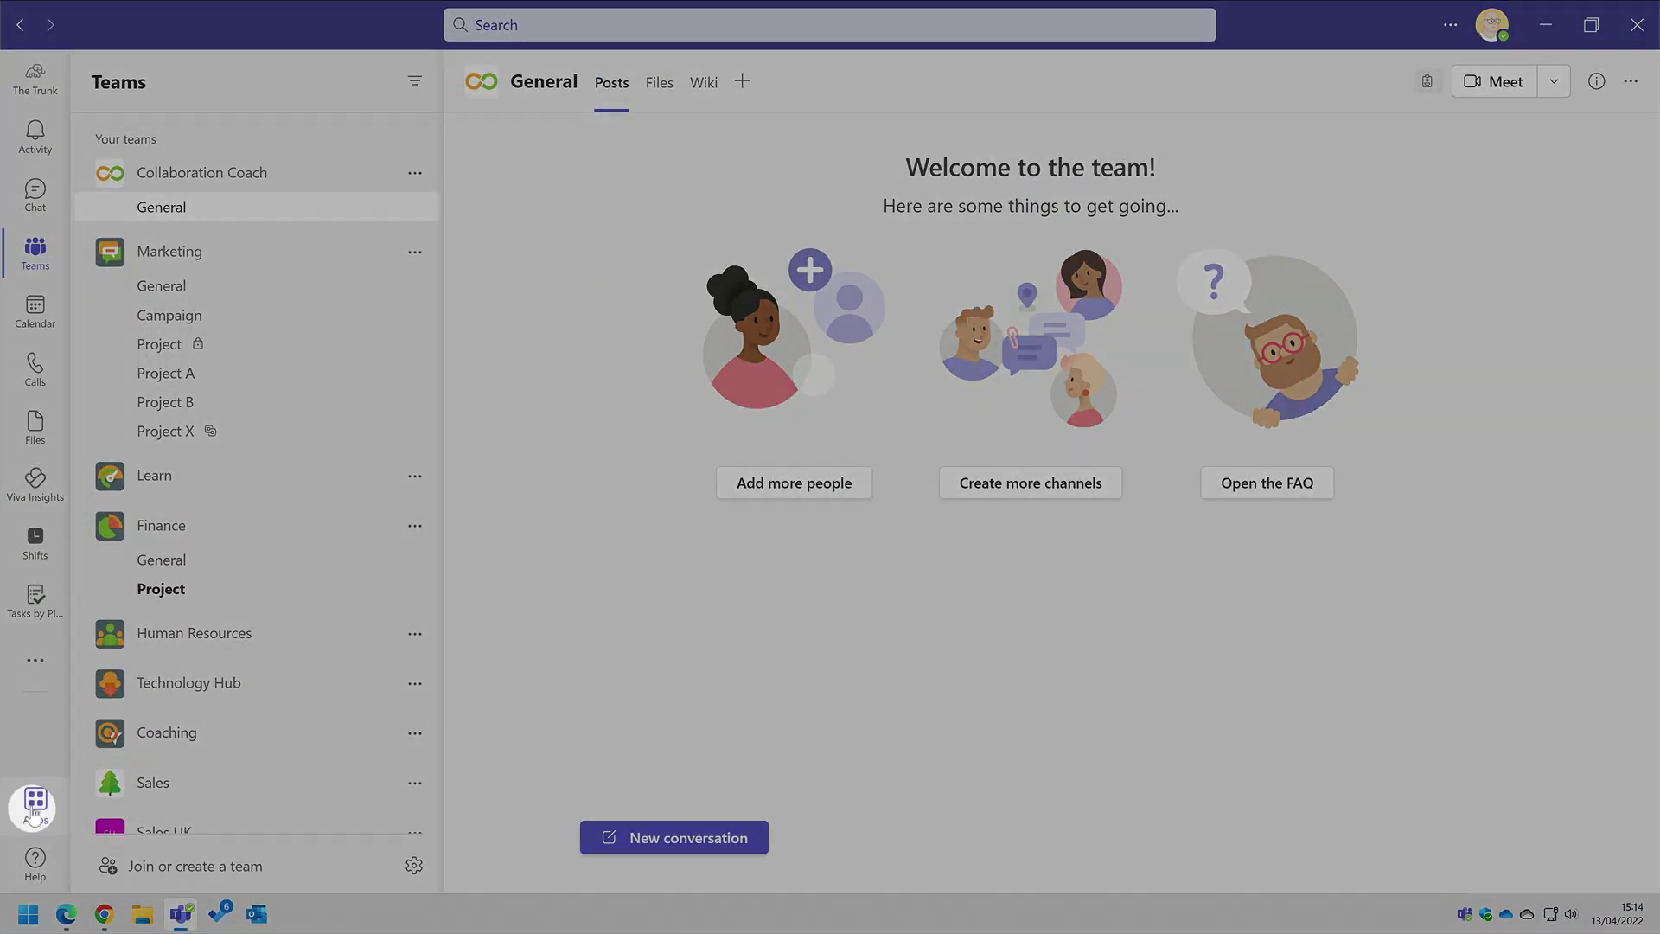
Browse the Workflows Top picks, Approval and Instant template categories in the Apps store.
left_click(36, 805)
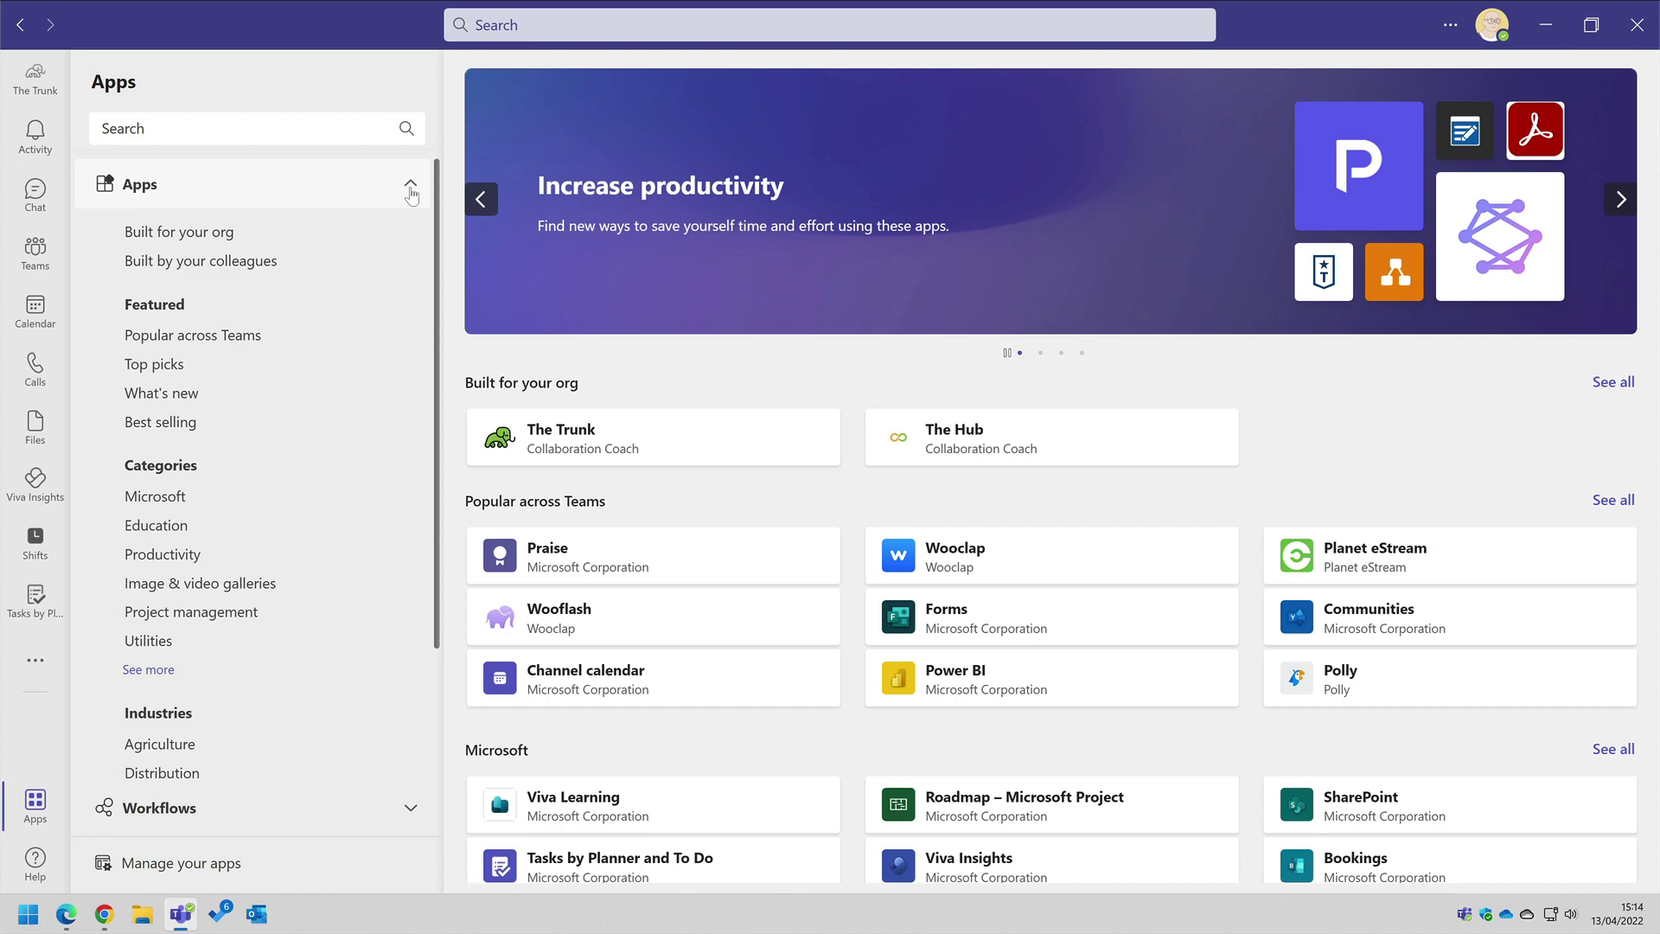
left_click(410, 192)
left_click(414, 243)
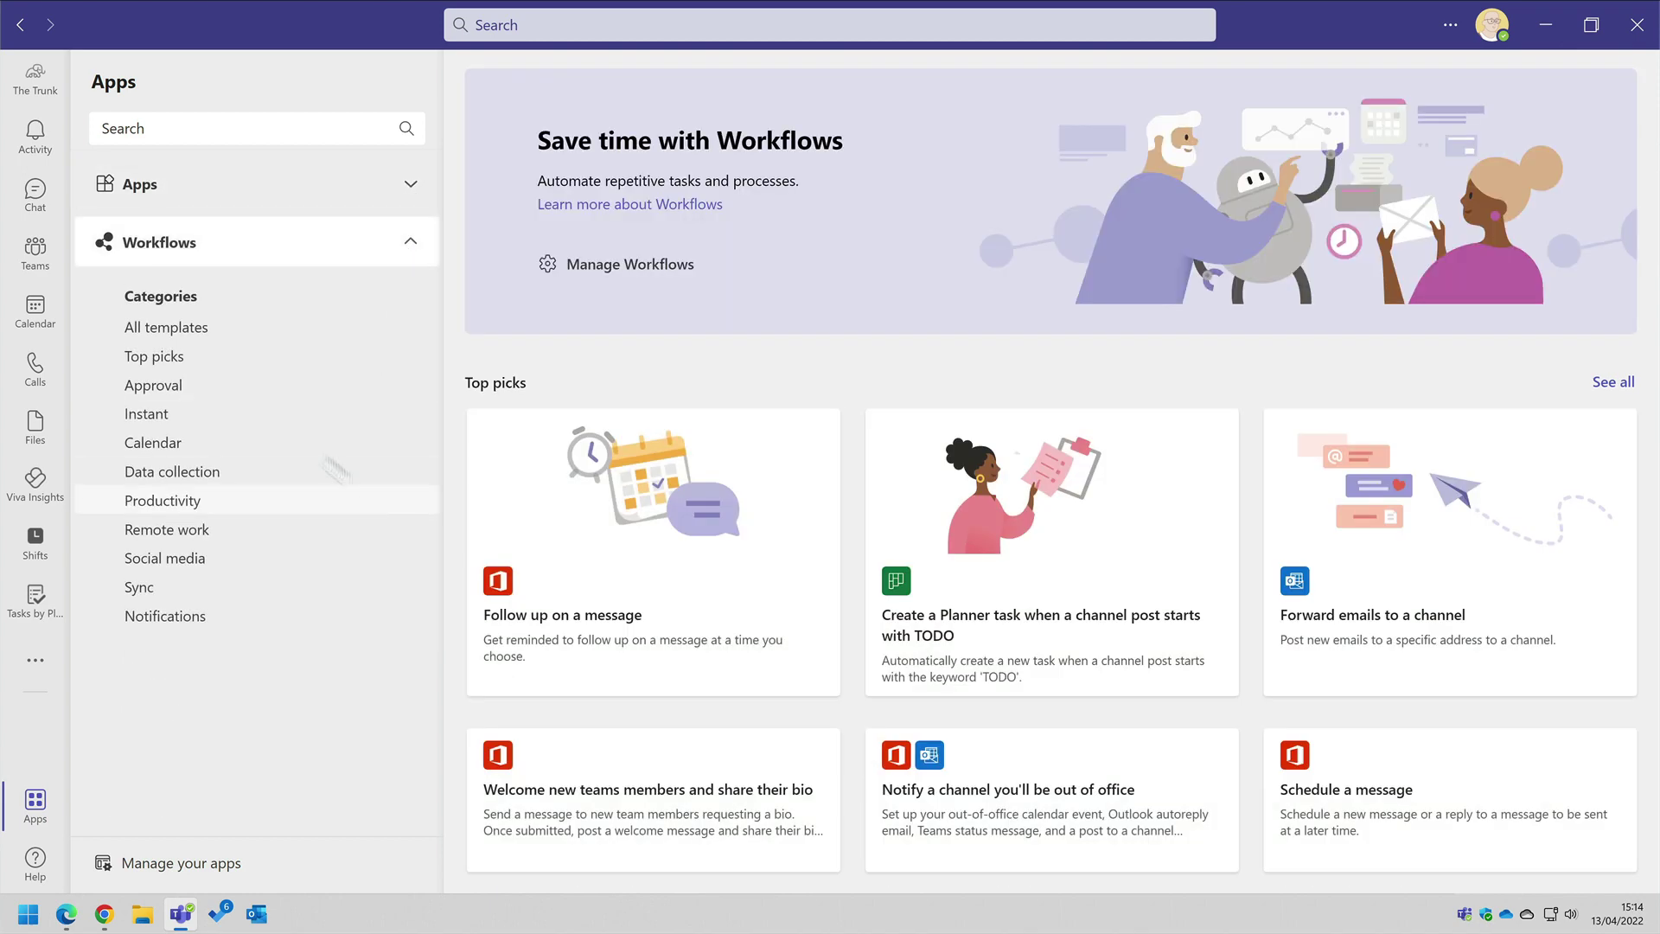
left_click(199, 357)
left_click(195, 385)
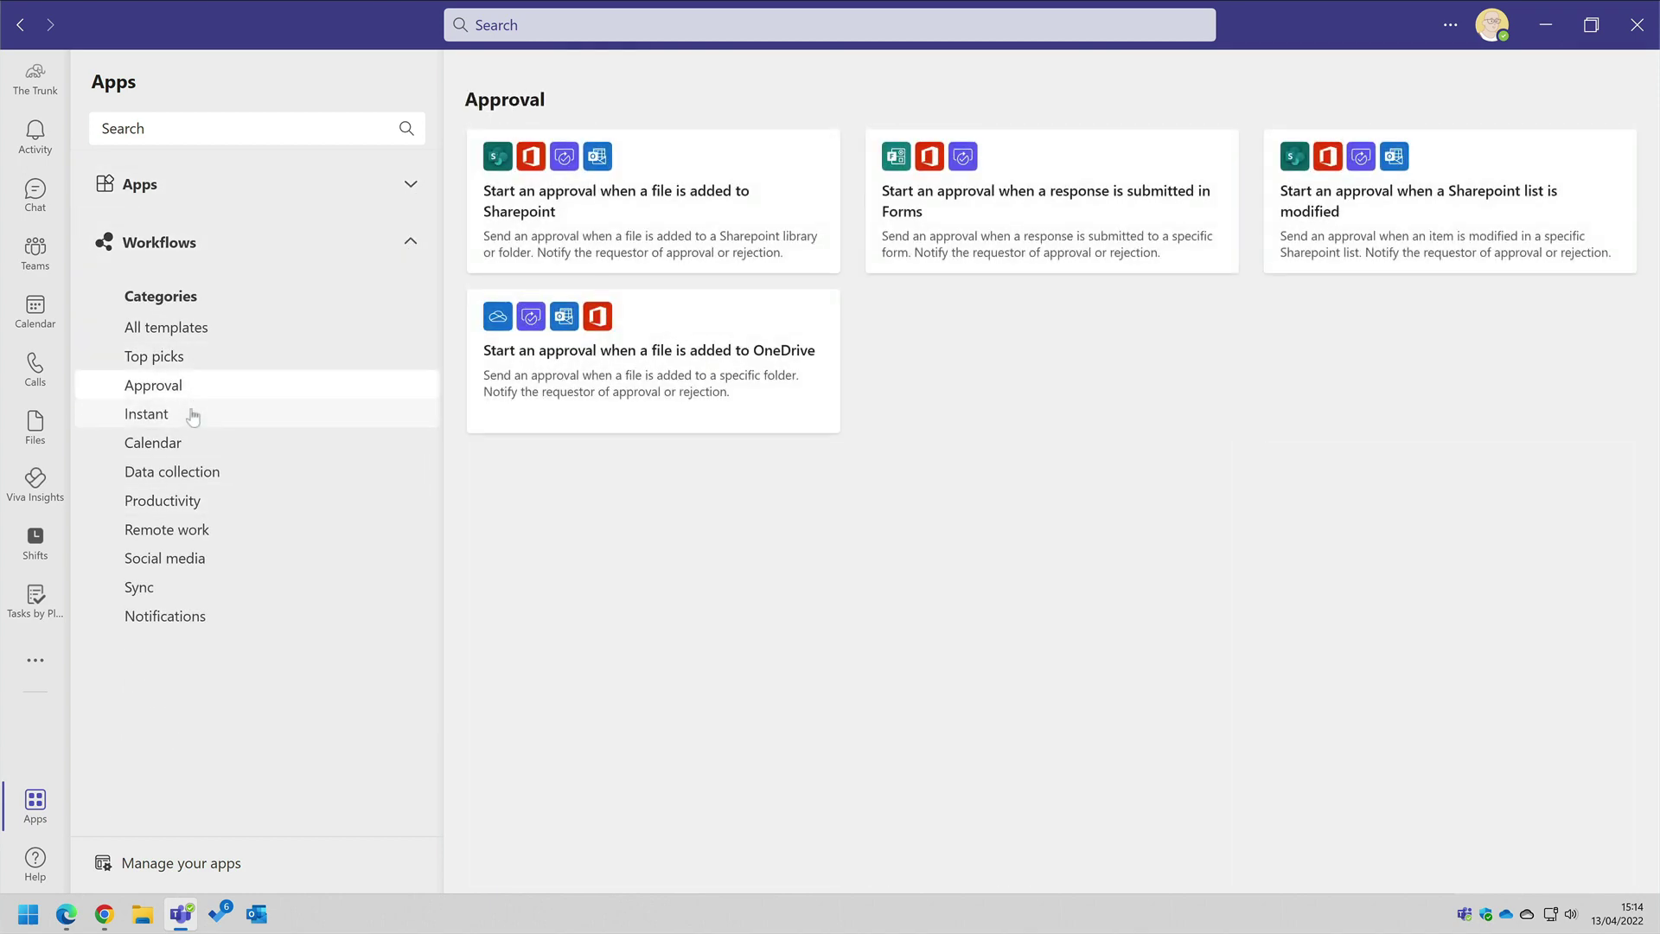
left_click(192, 415)
Search 'follow', then sign in and add the Follow up on a message workflow.
left_click(205, 125)
type("follow")
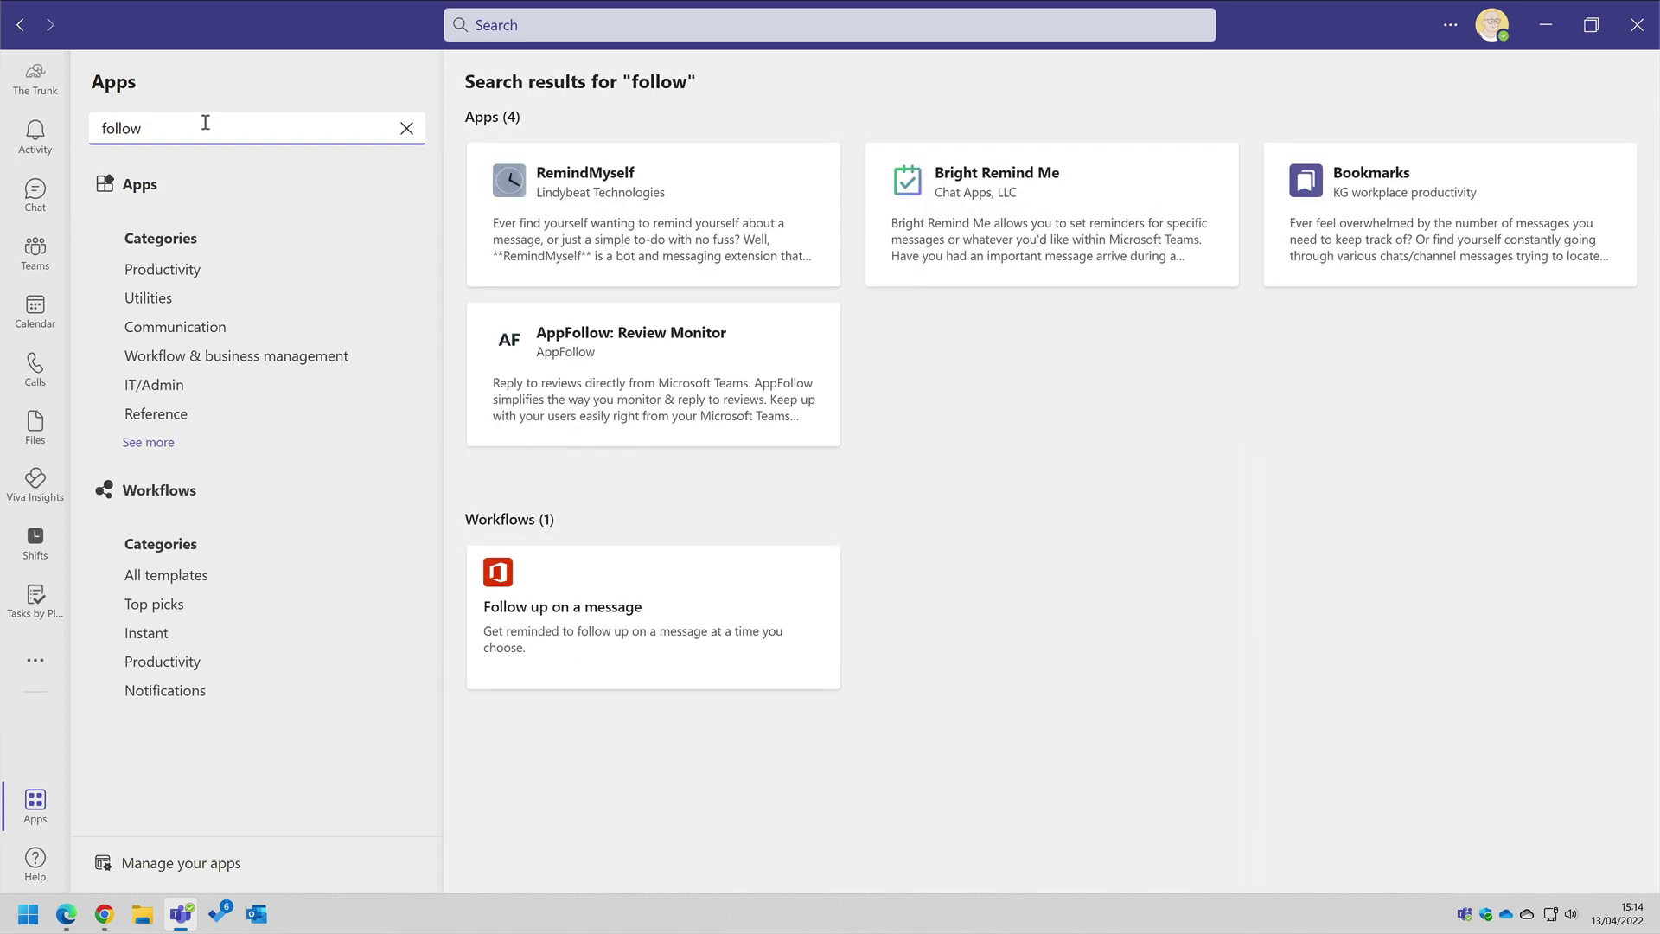
left_click(752, 589)
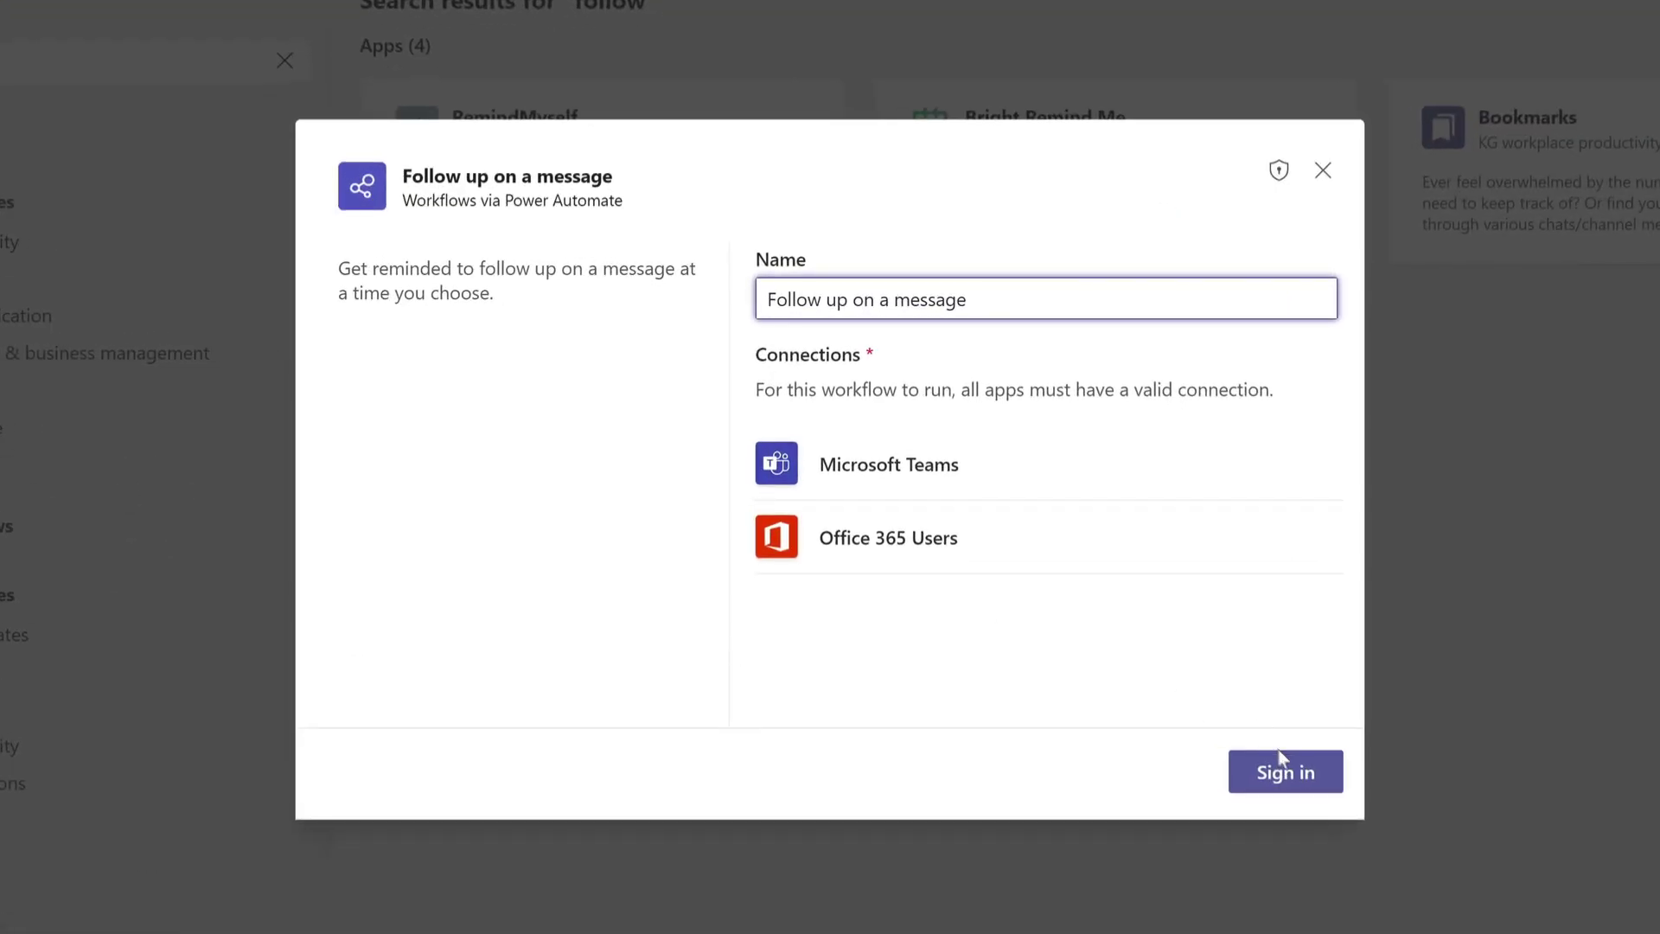
left_click(1280, 755)
left_click(1287, 770)
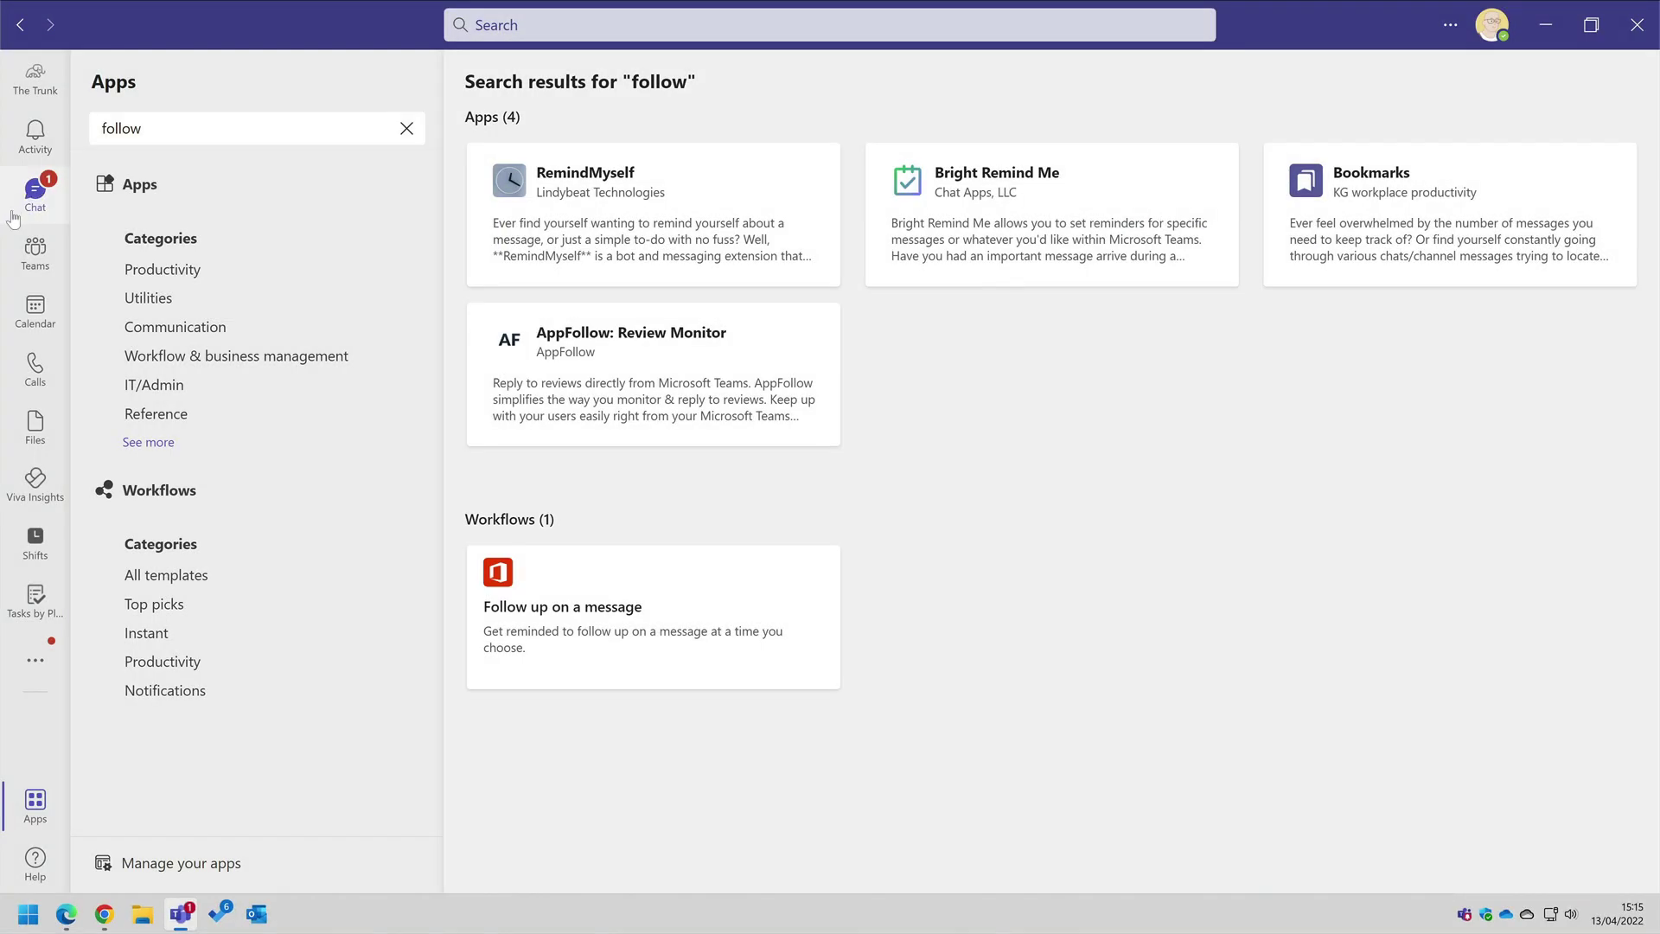
Start the Follow up on a message action on the 'Thanks mate' chat message.
left_click(13, 216)
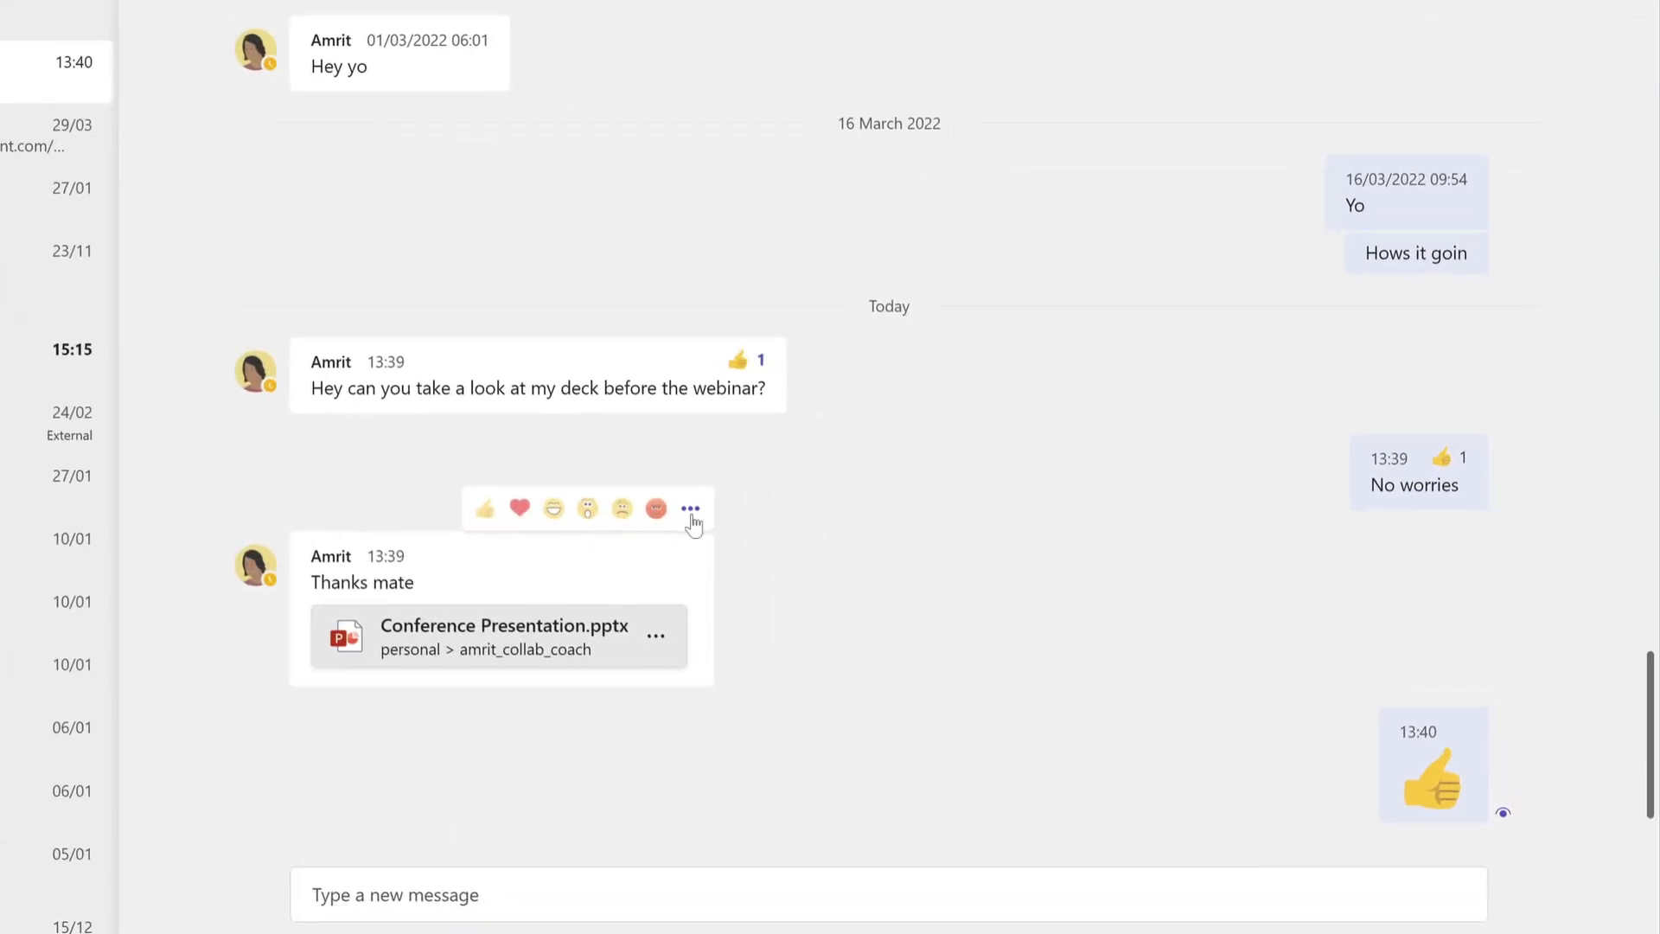
left_click(894, 523)
left_click(818, 455)
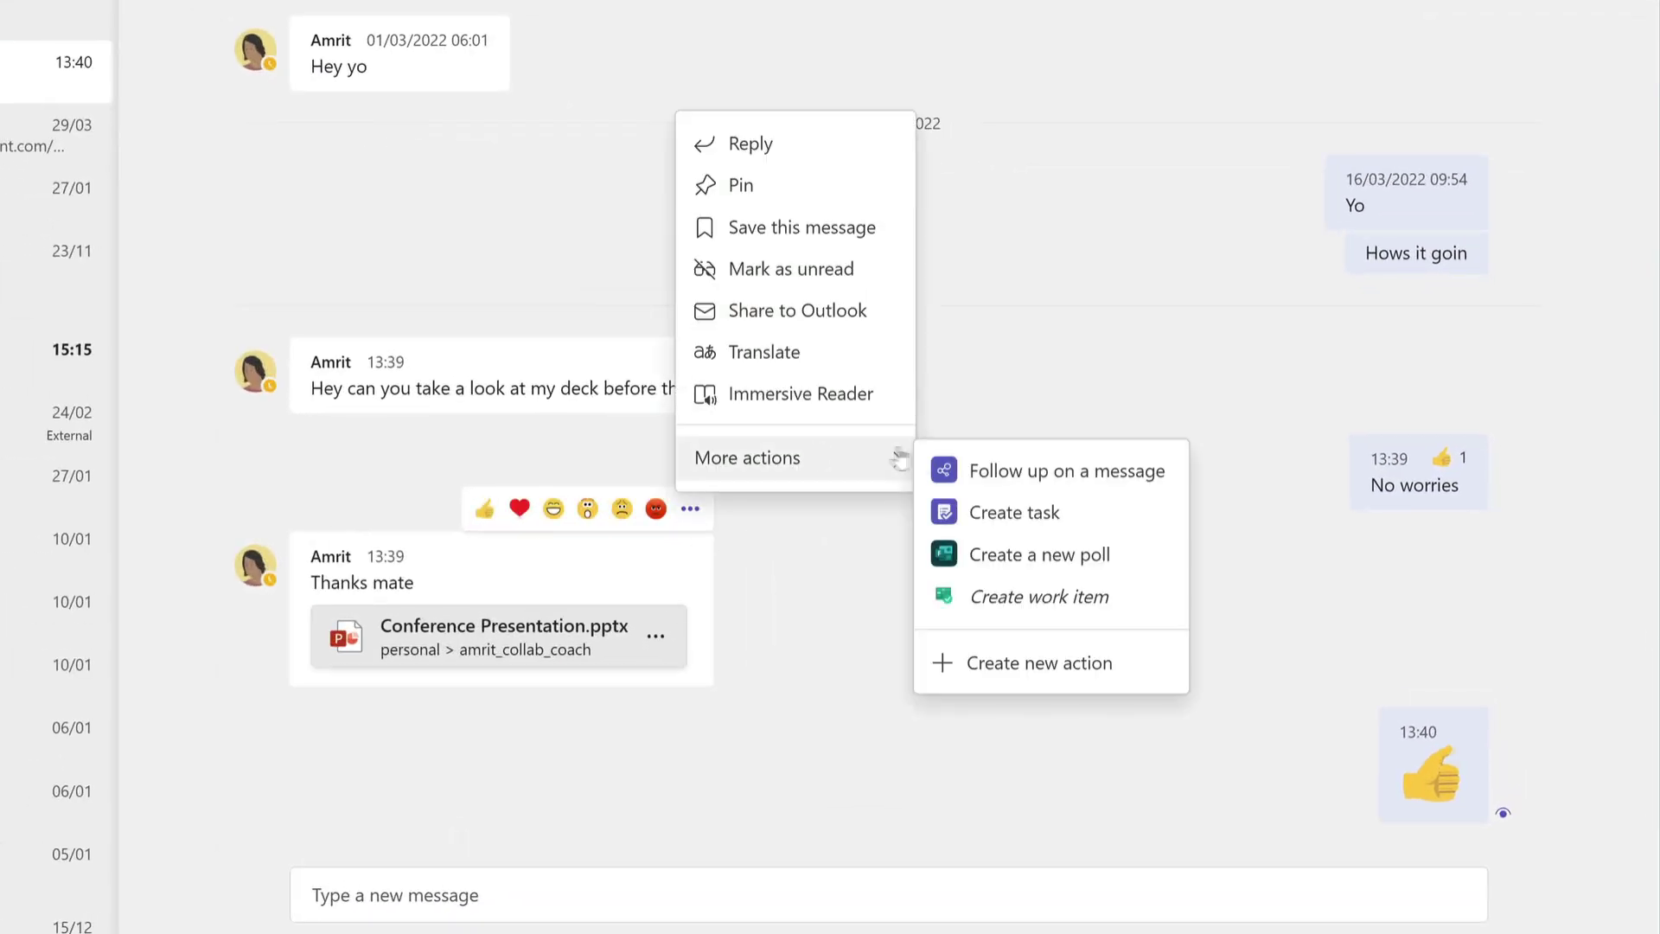
left_click(1020, 474)
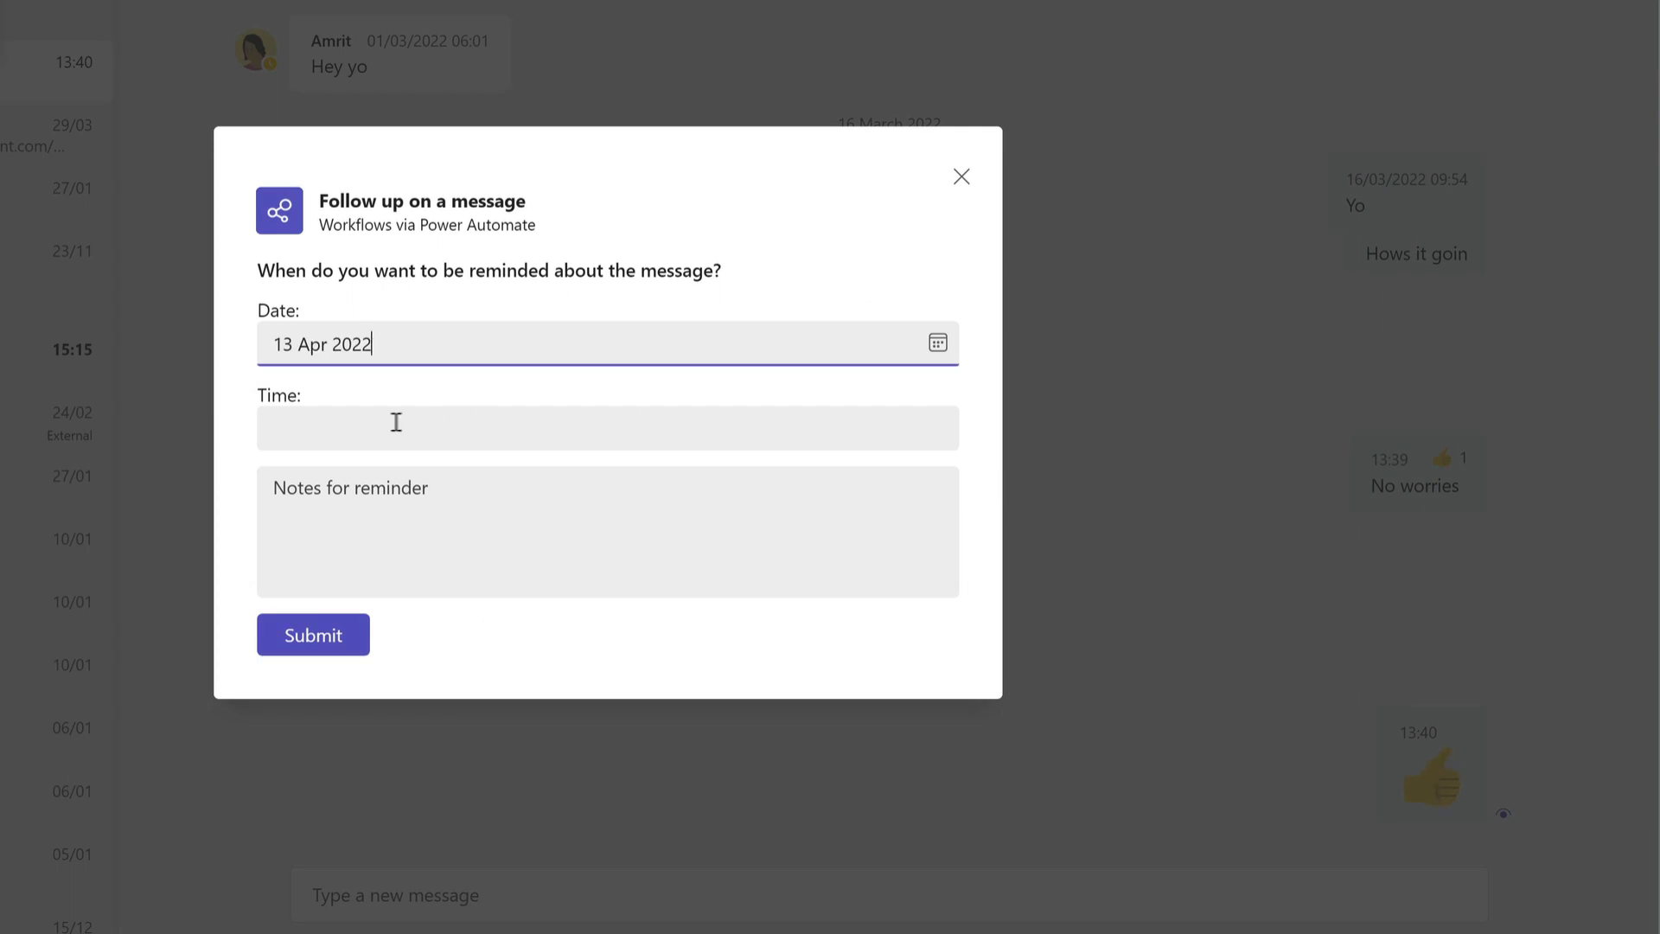
Schedule the reminder for 13 Apr 2022 at 23:00 and submit it.
left_click(390, 426)
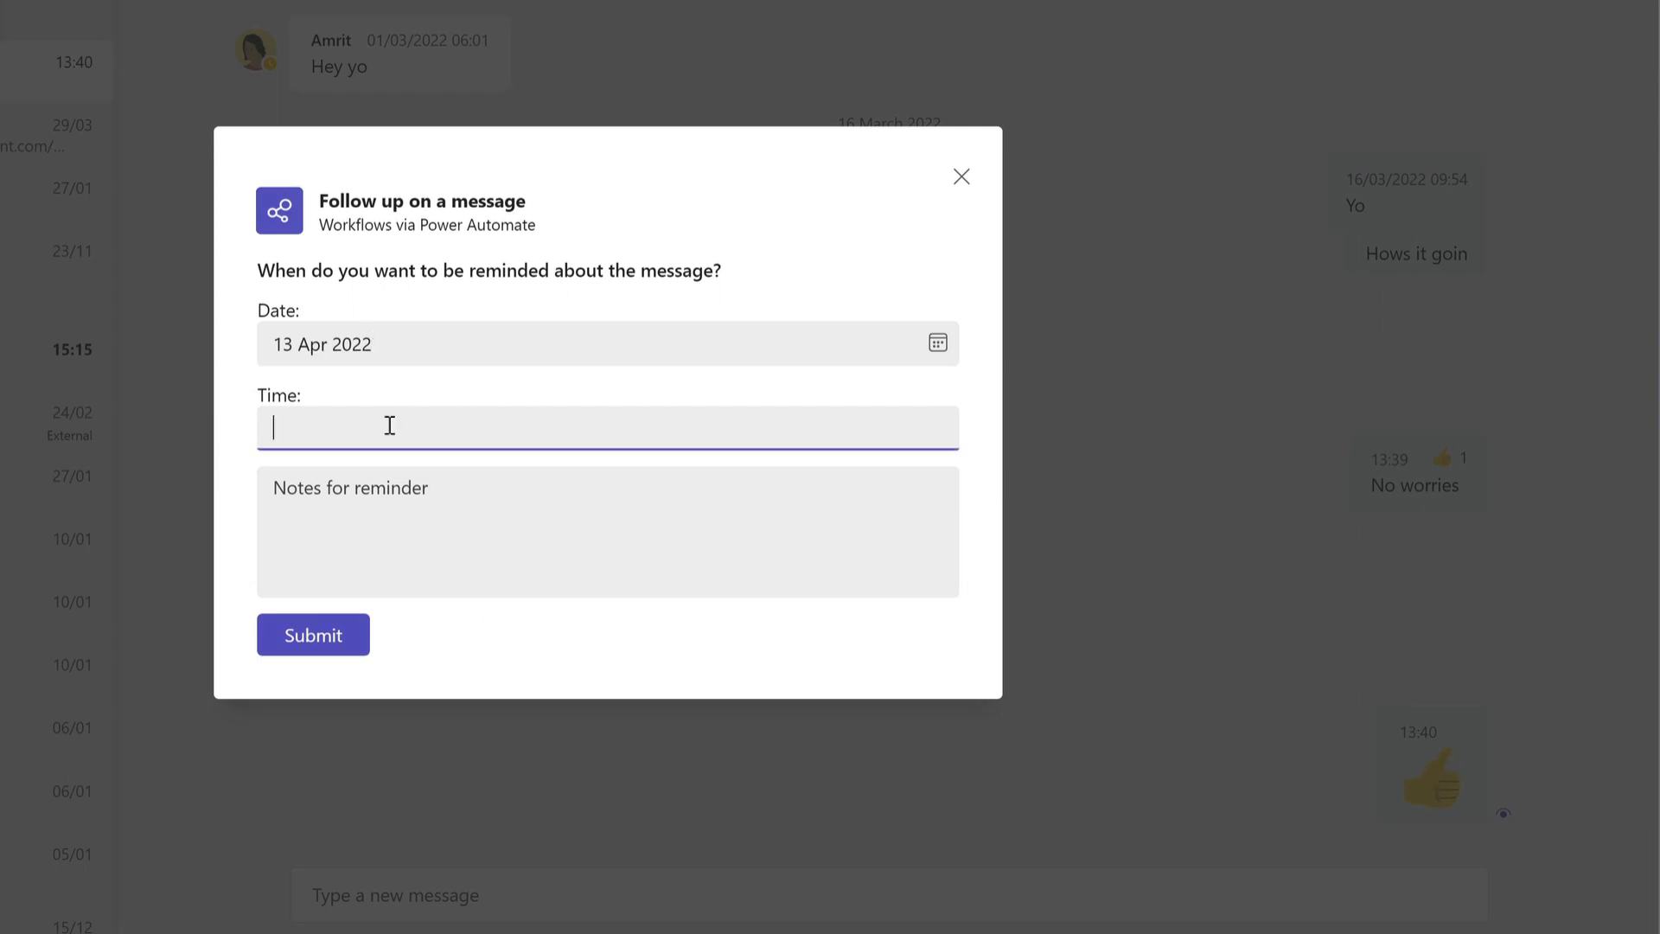
scroll(311, 570, "down", 15)
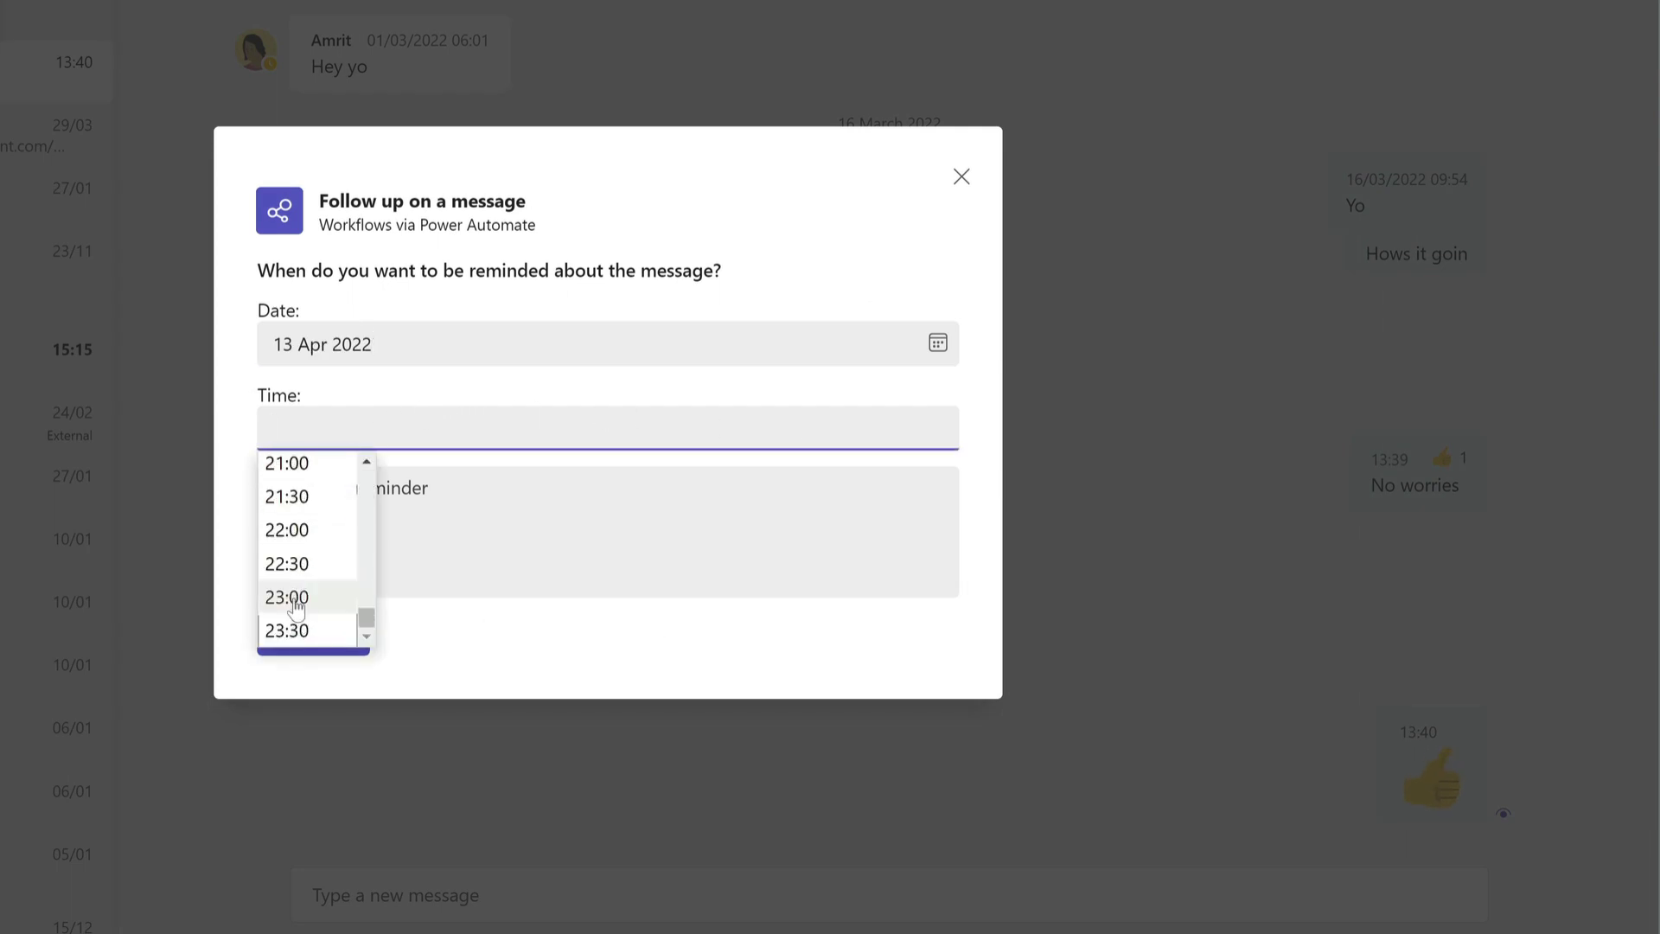
left_click(294, 601)
left_click(361, 636)
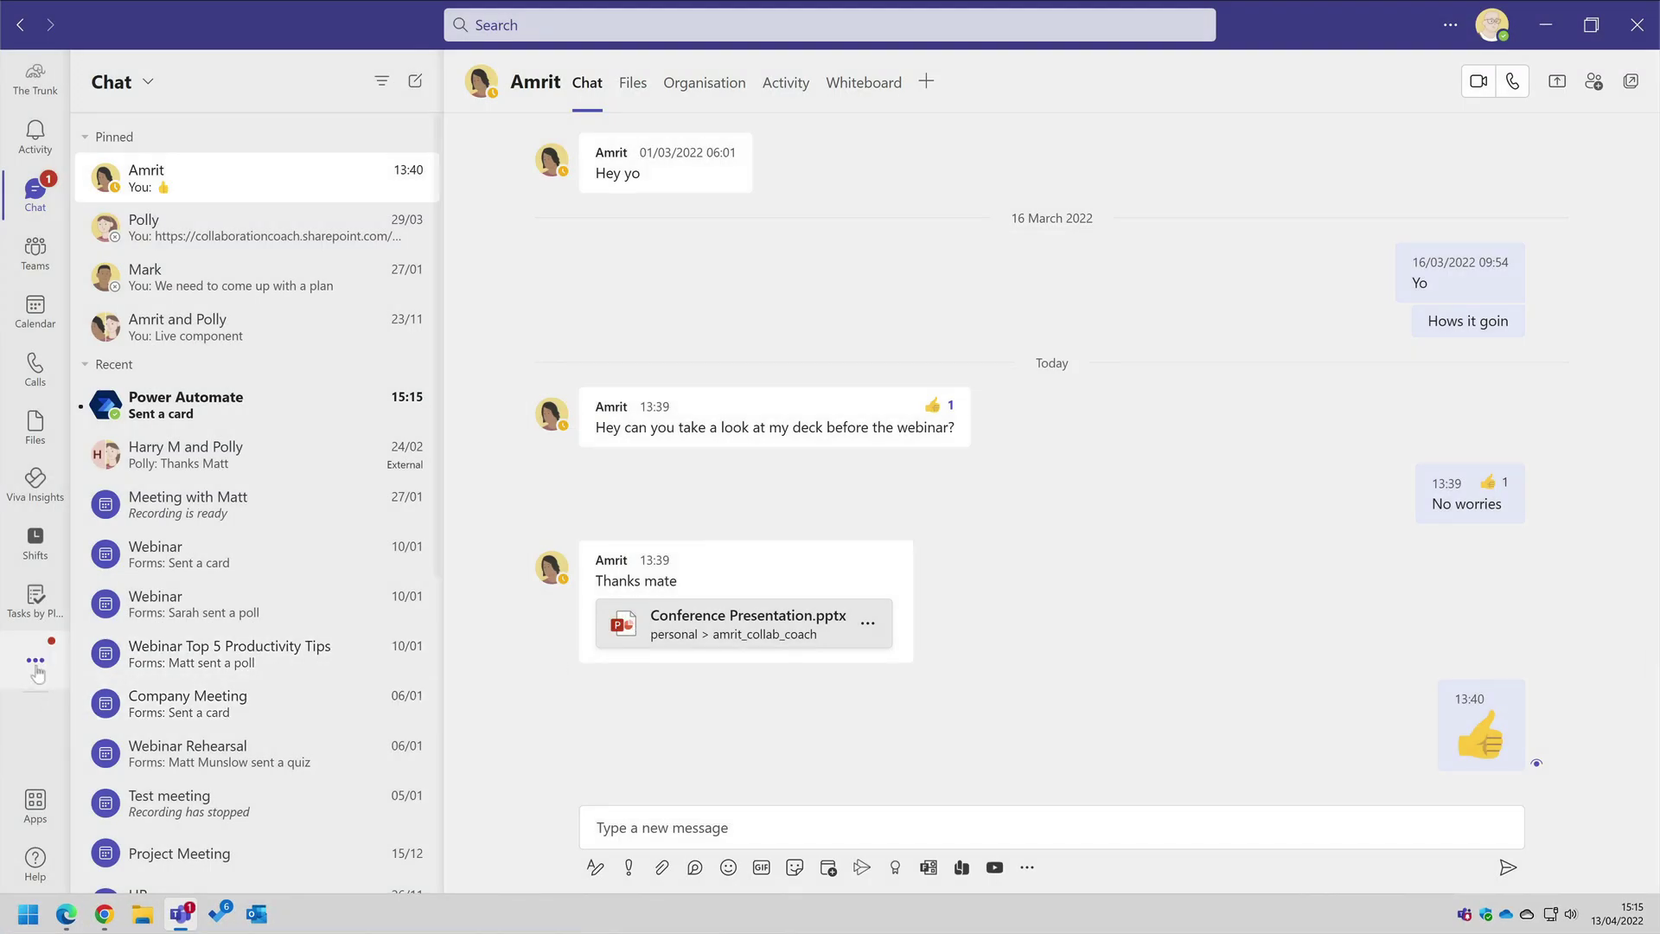
Open the Follow up on a message flow in the Power Automate app's editor.
left_click(36, 664)
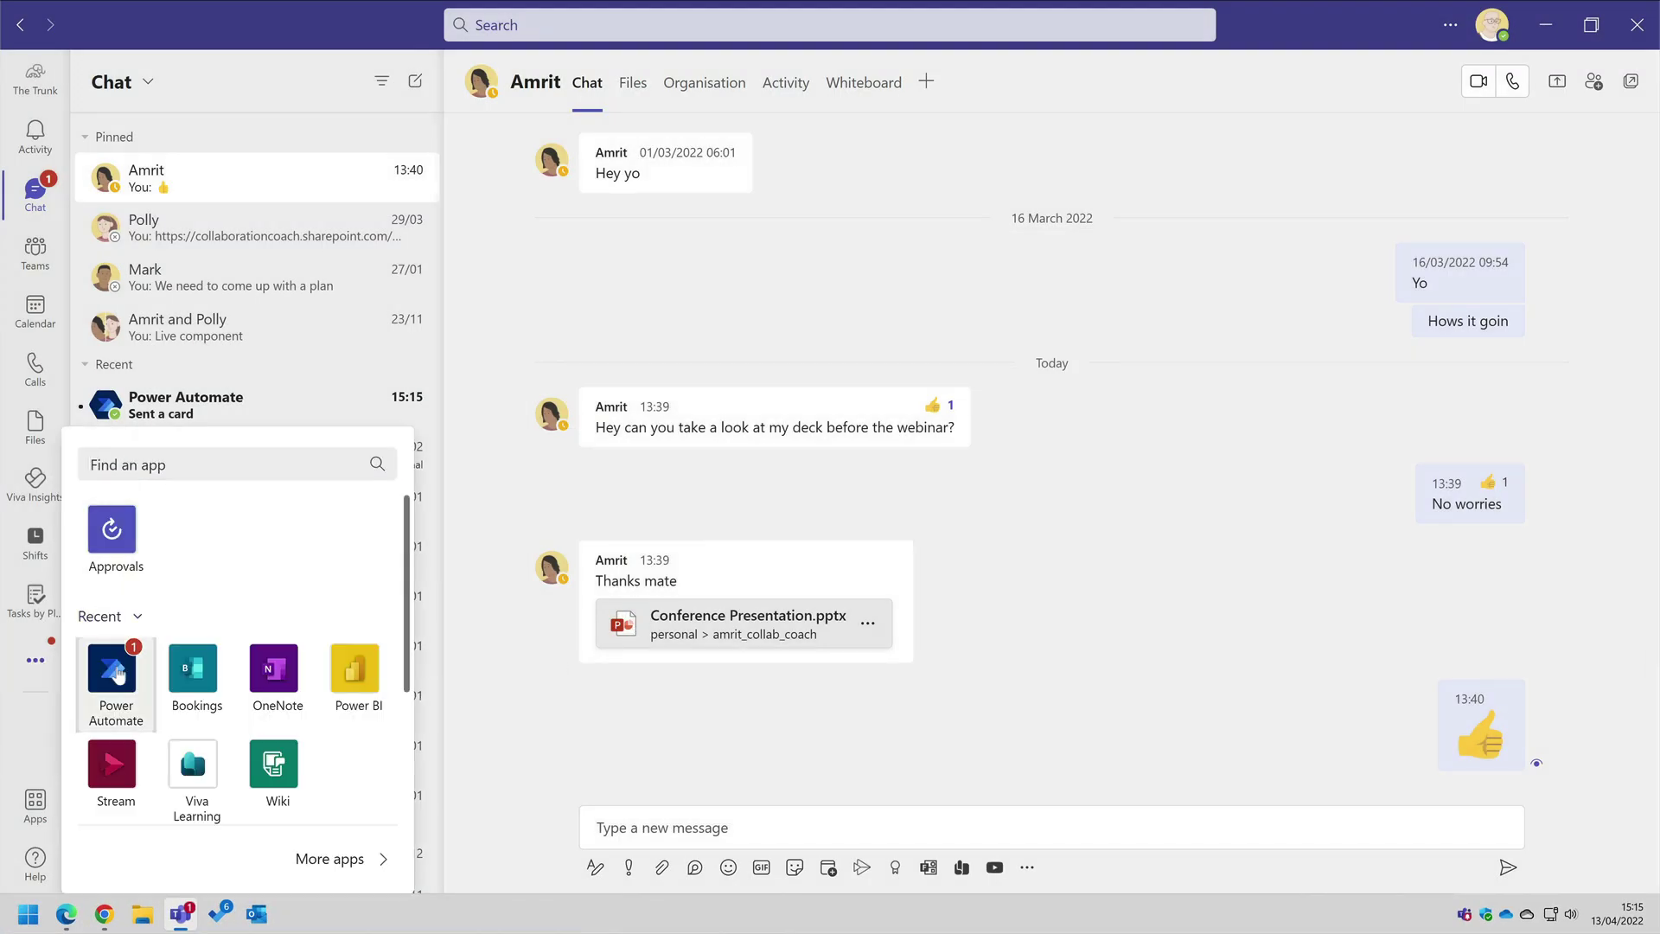
left_click(121, 674)
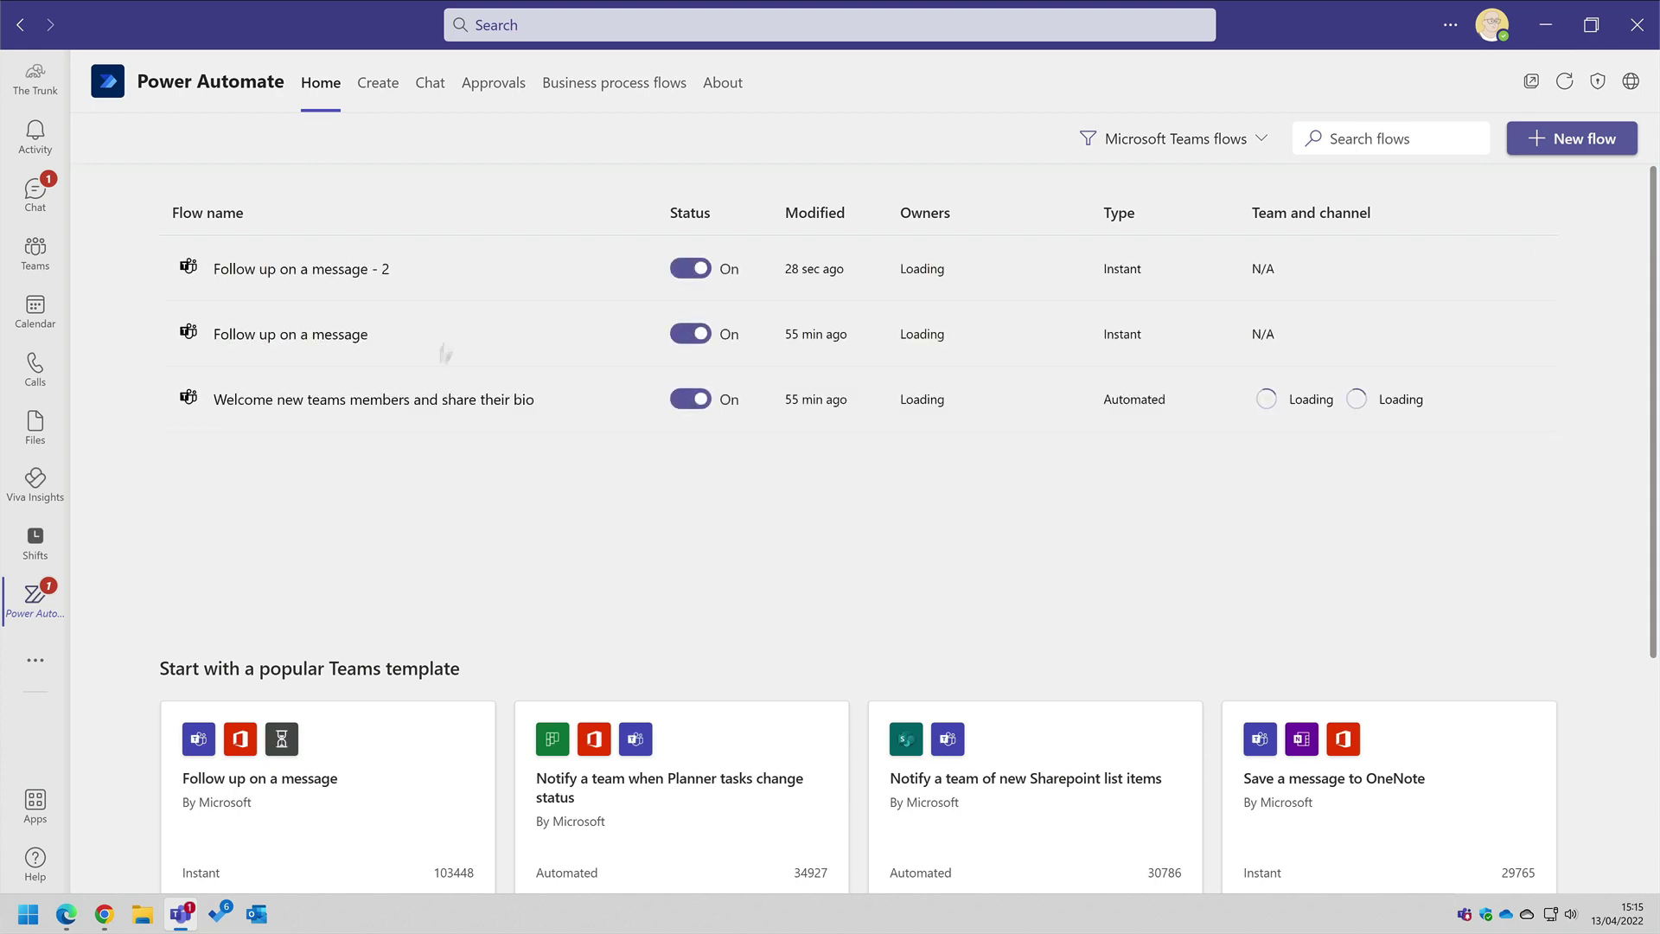
left_click(342, 335)
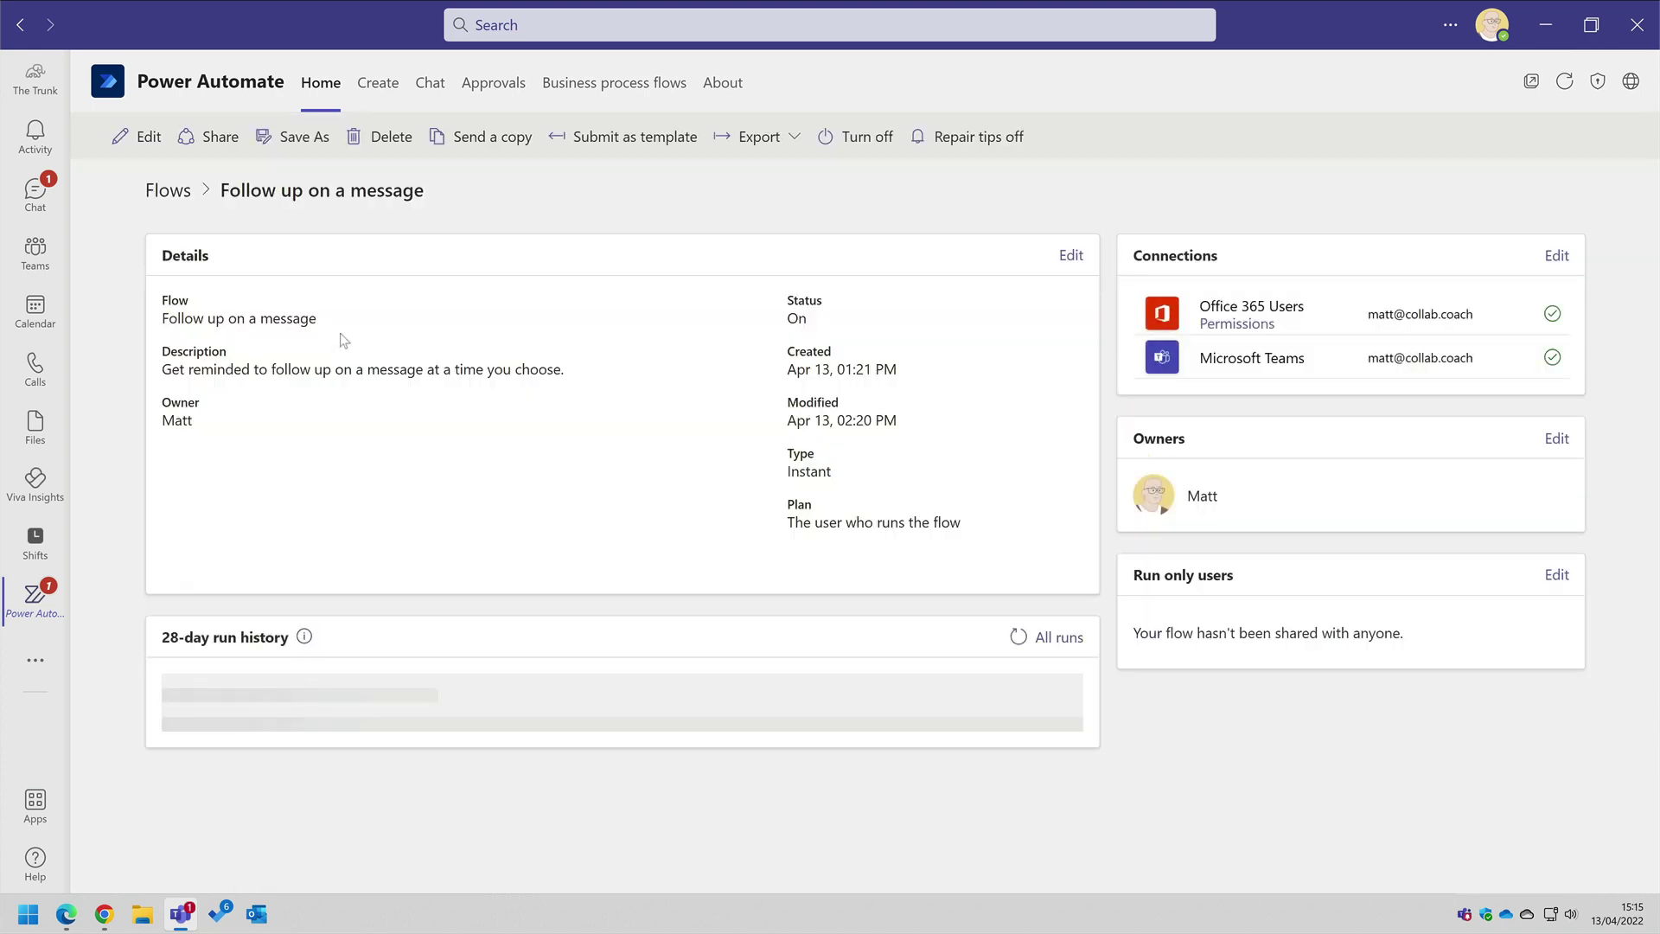
left_click(134, 139)
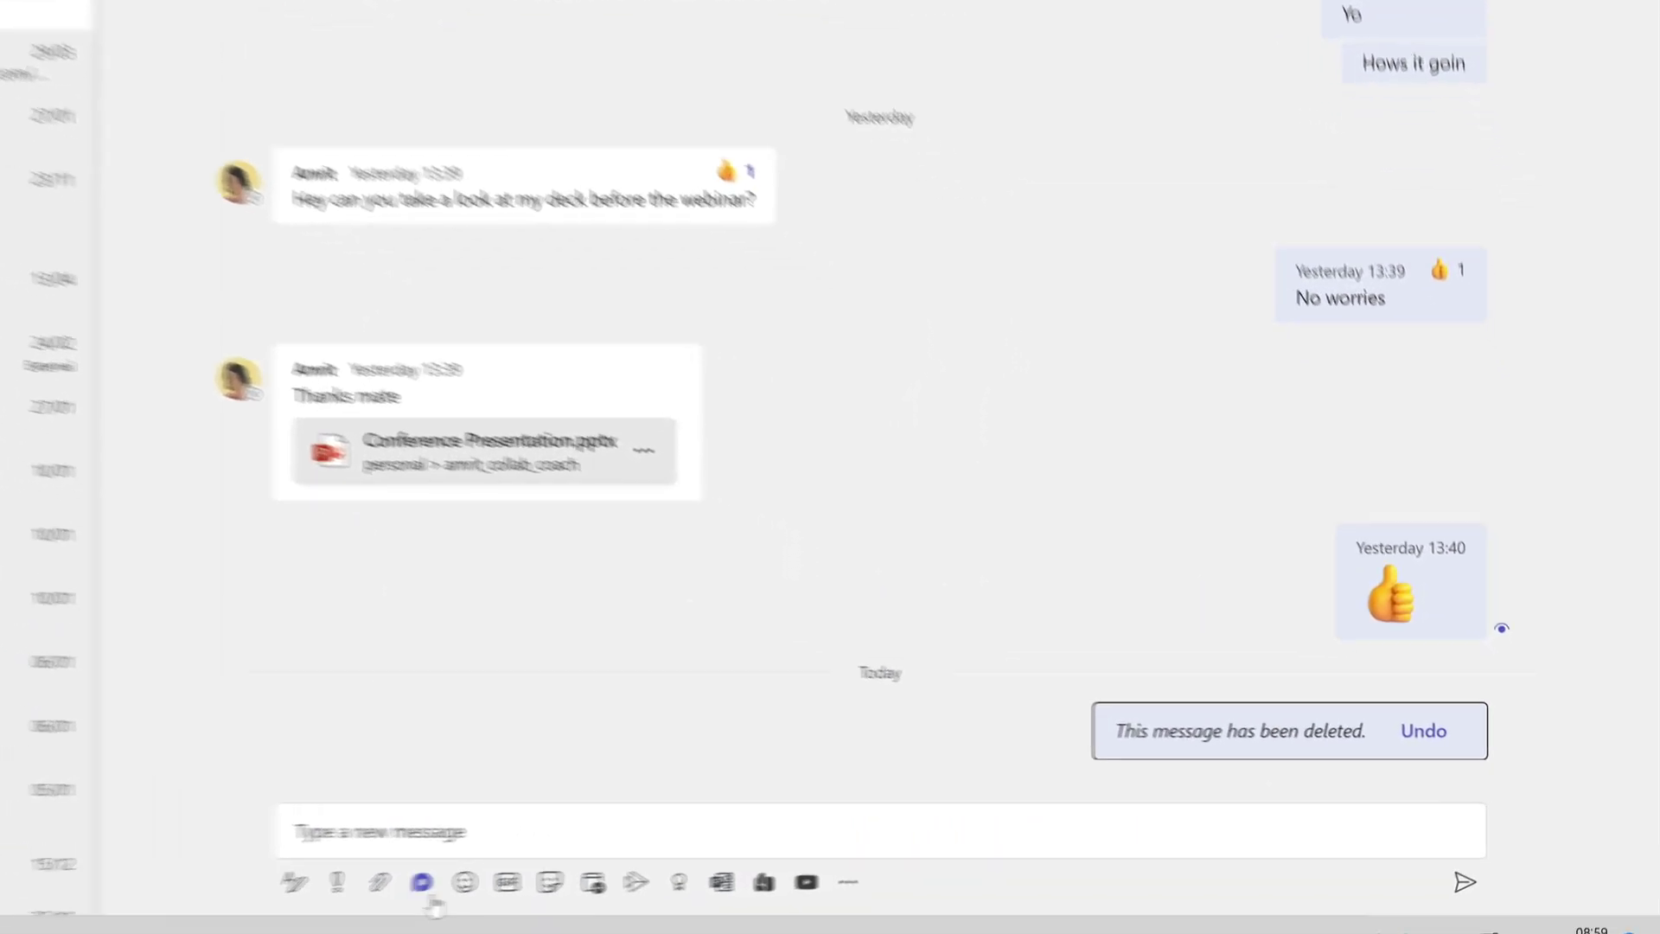
Send a 3x2 Loop table titled 'Attendee List', then add a third row.
left_click(423, 886)
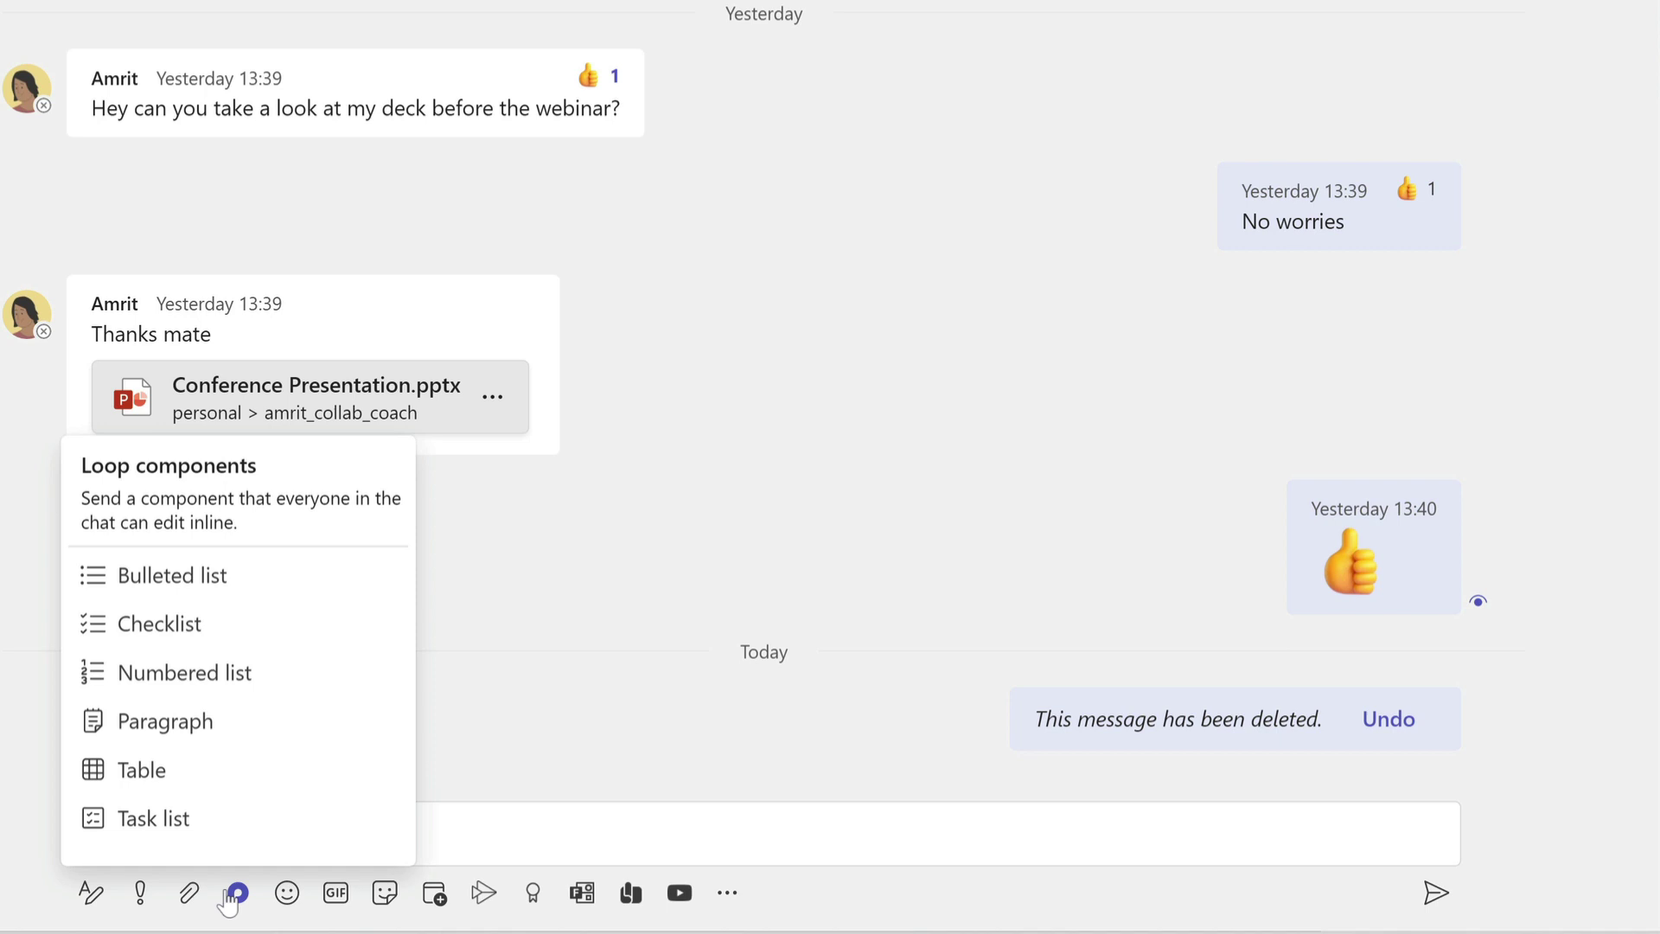
mouse_move(138, 773)
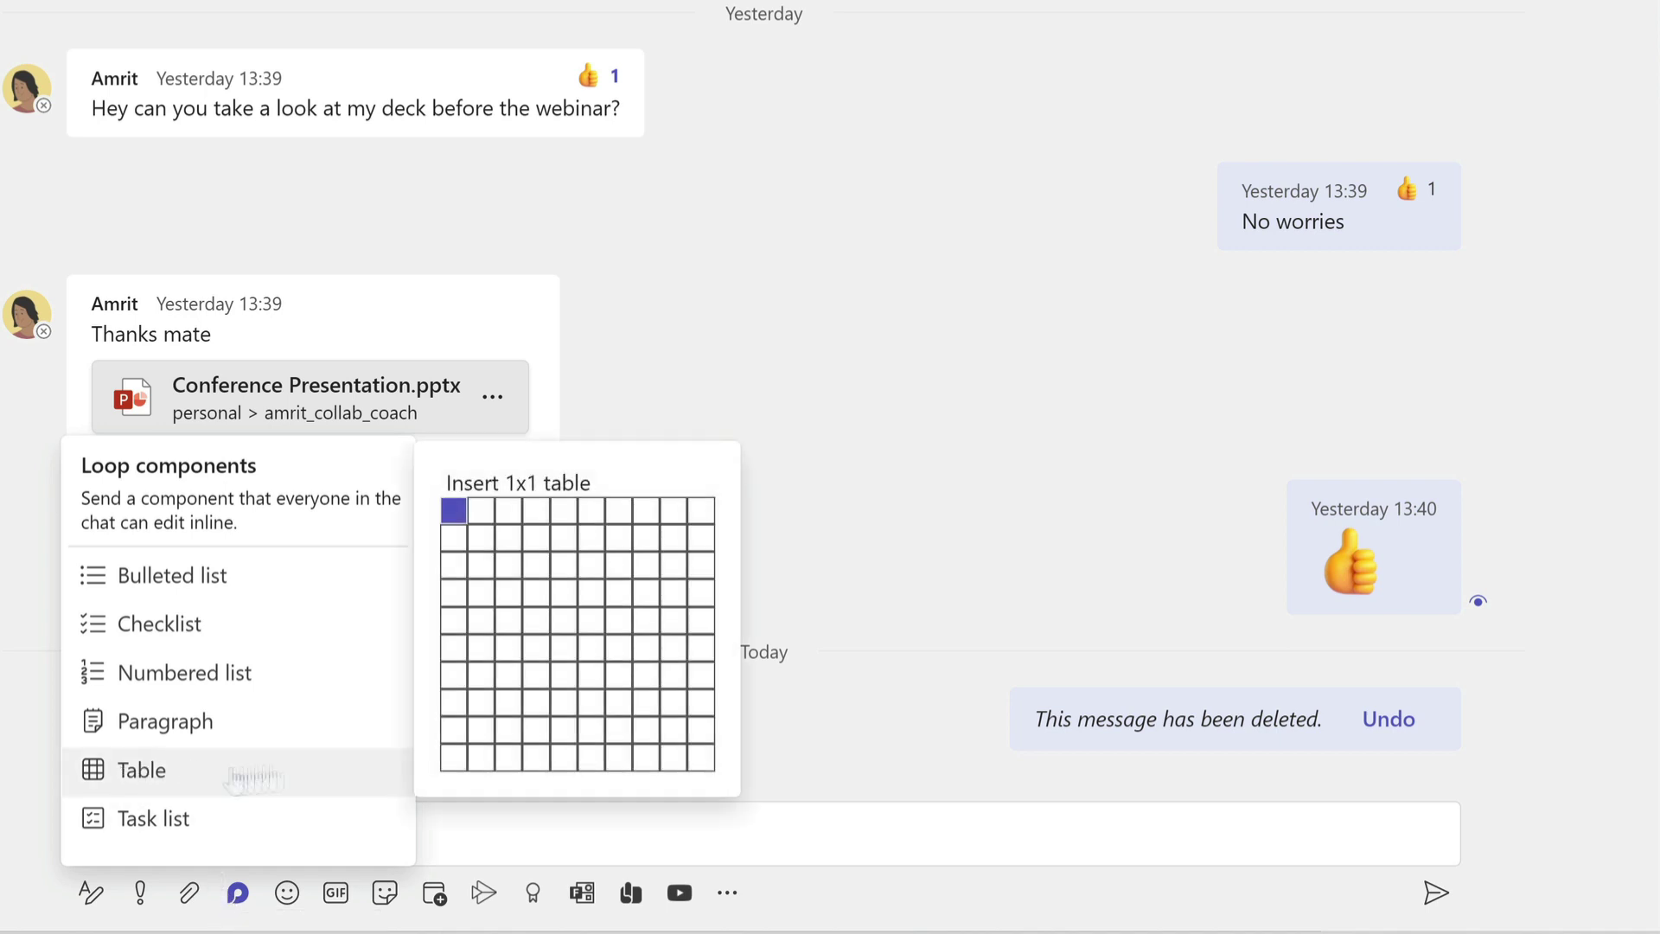
left_click(501, 540)
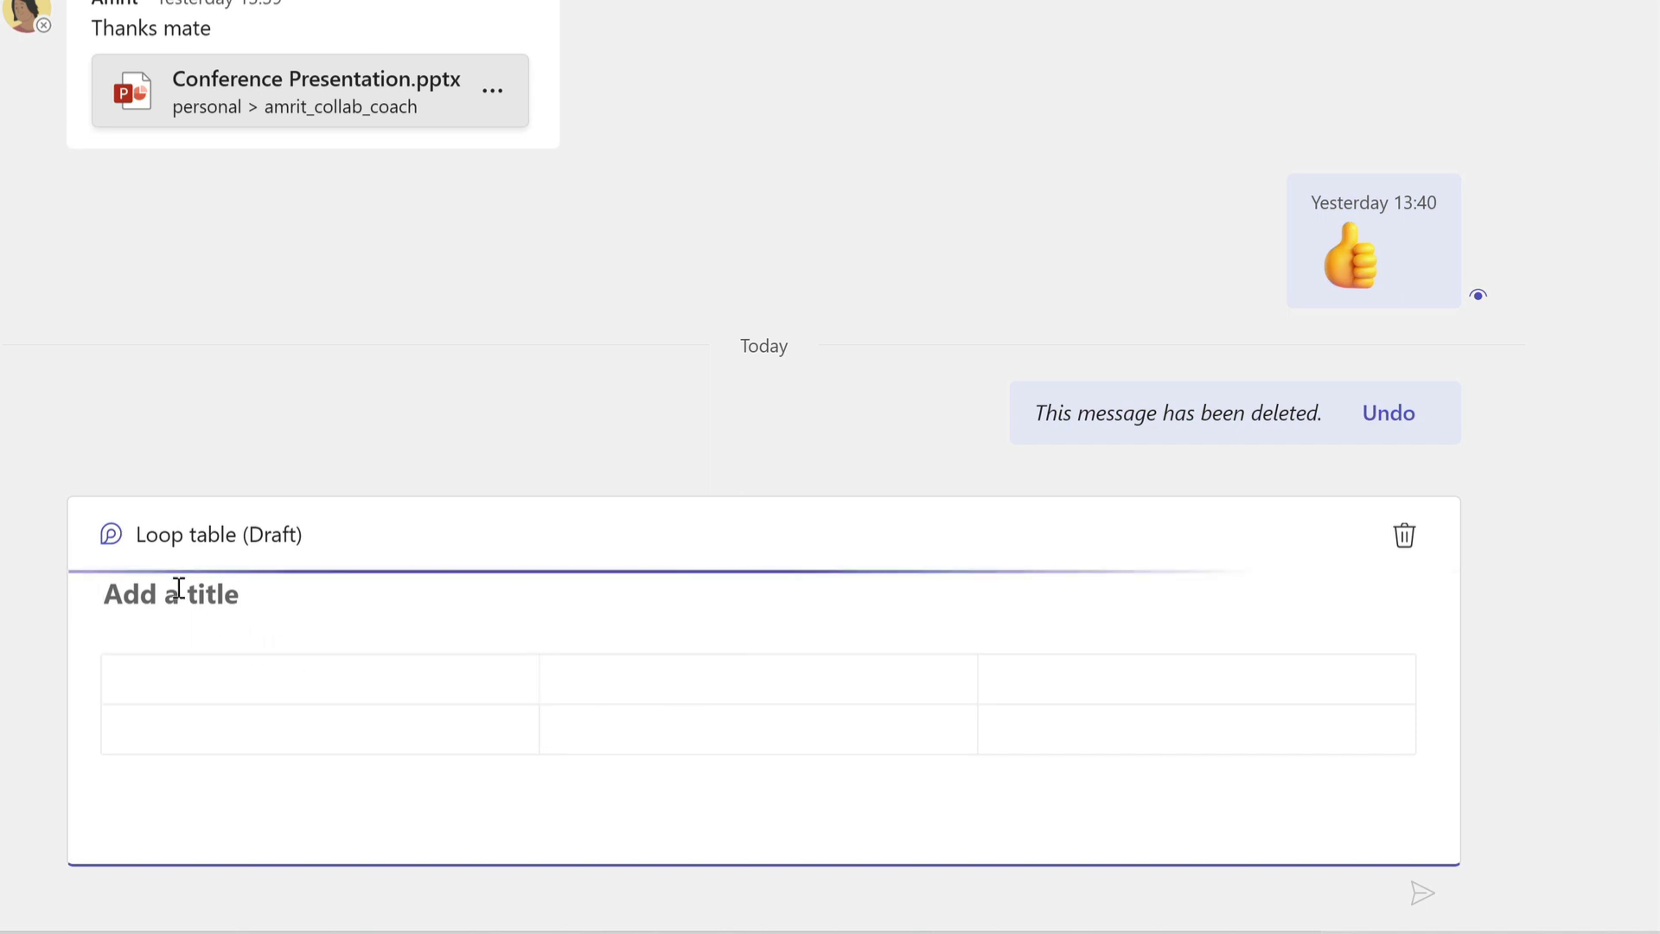
type("Attendee List")
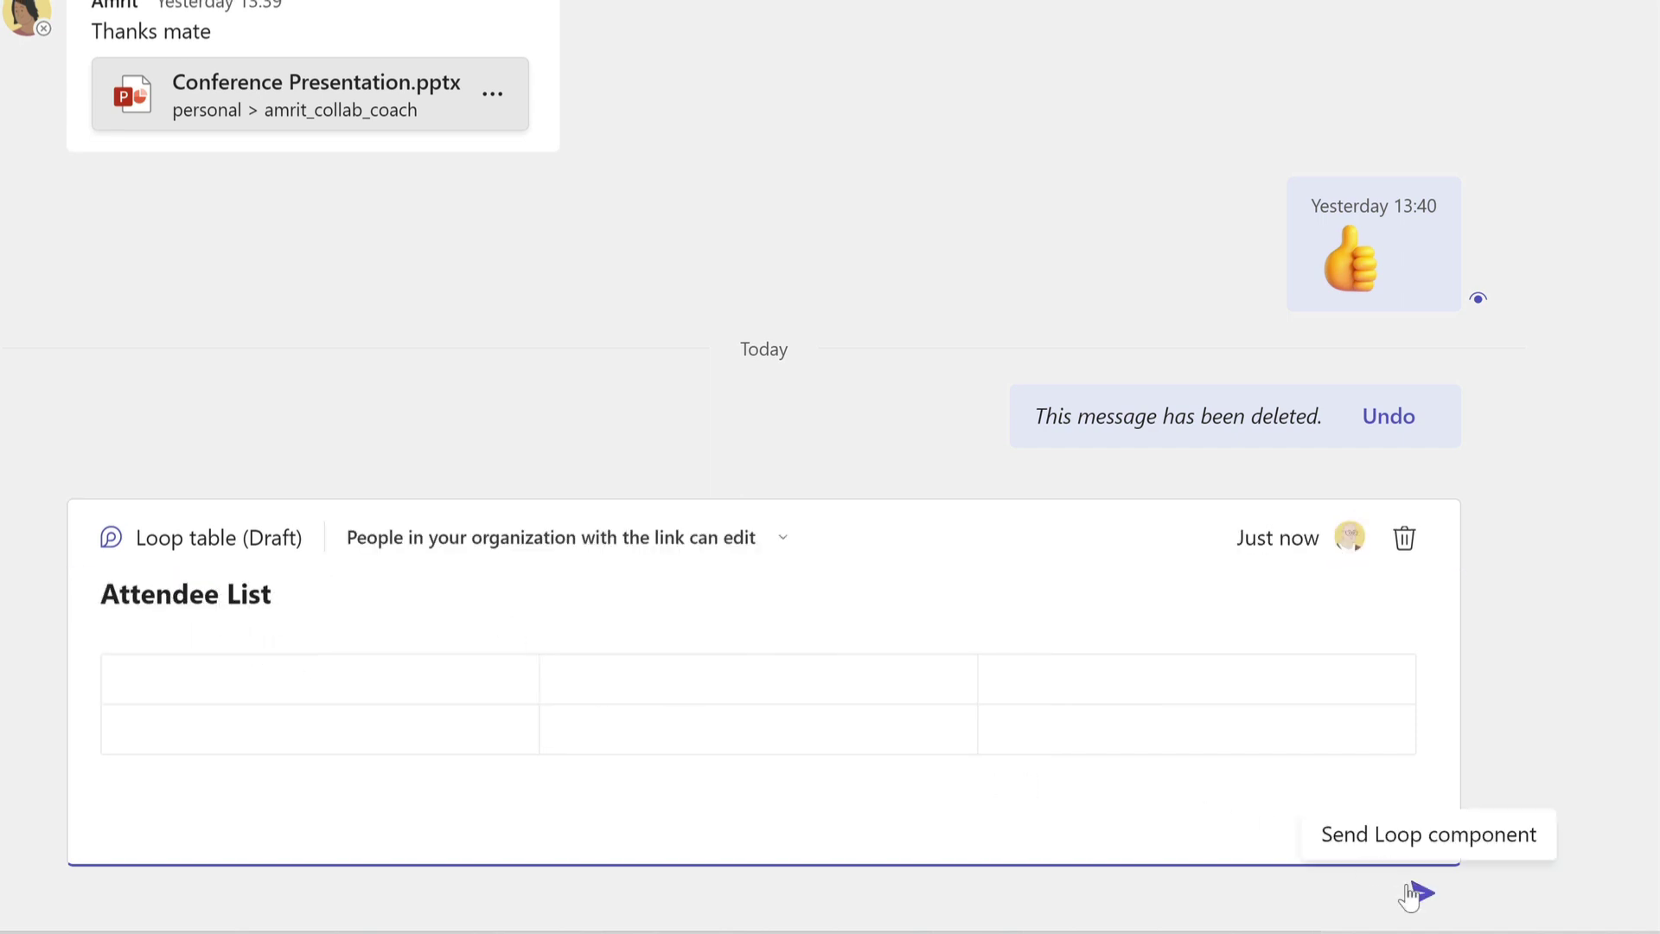
left_click(1418, 890)
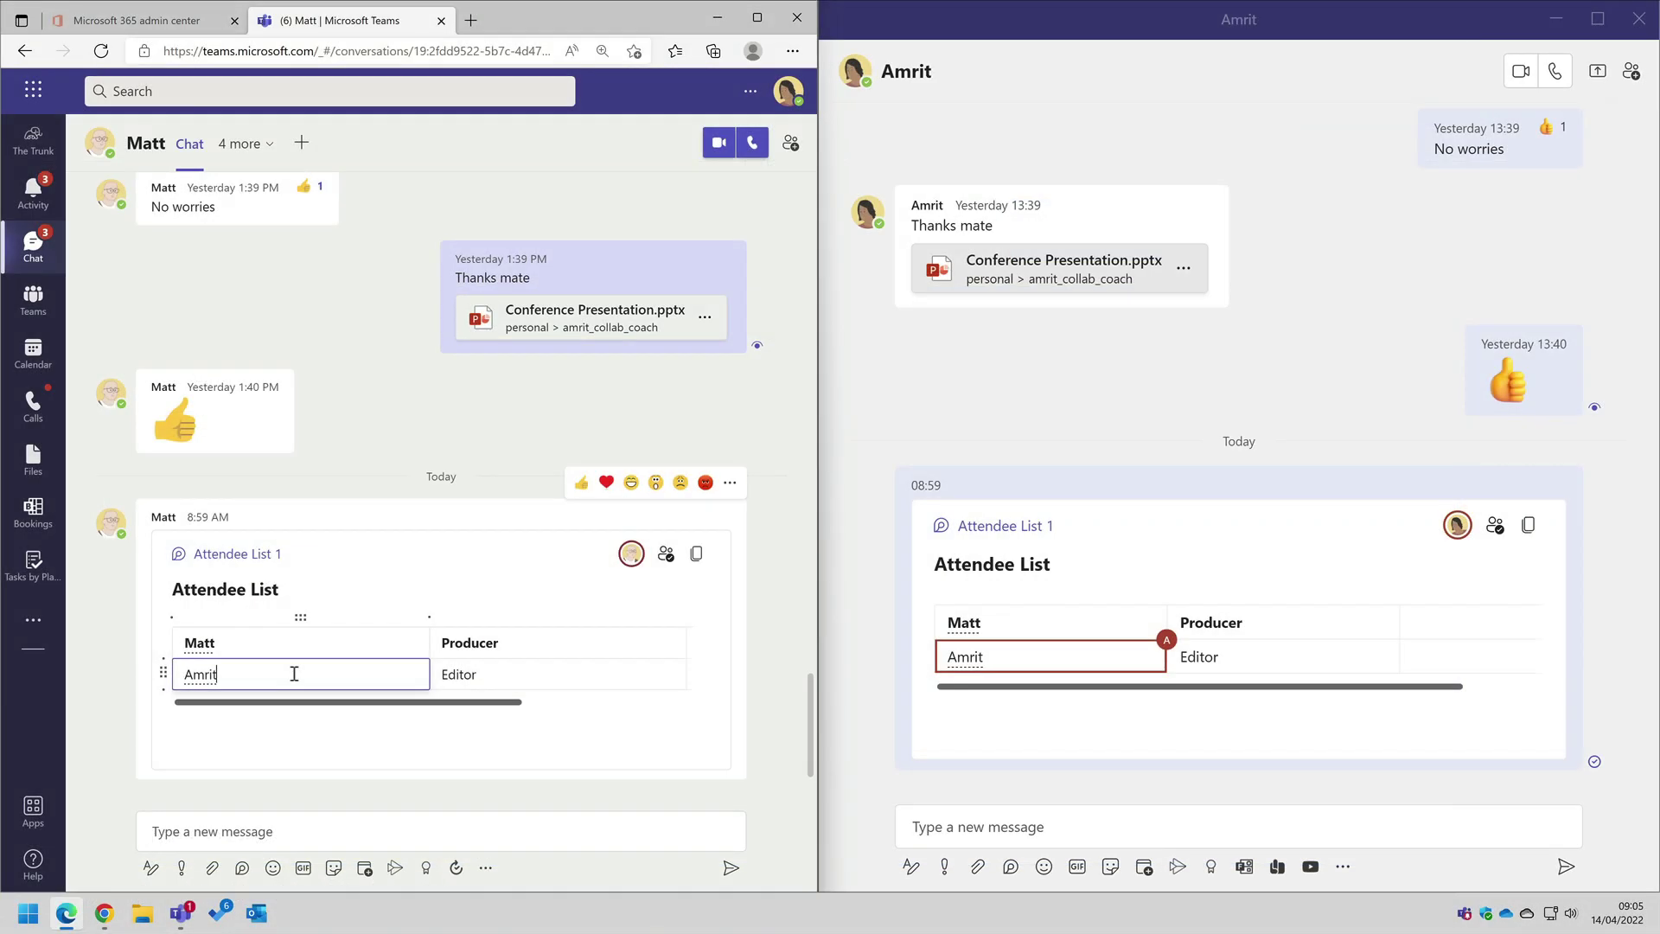
key("Tab")
key("Tab")
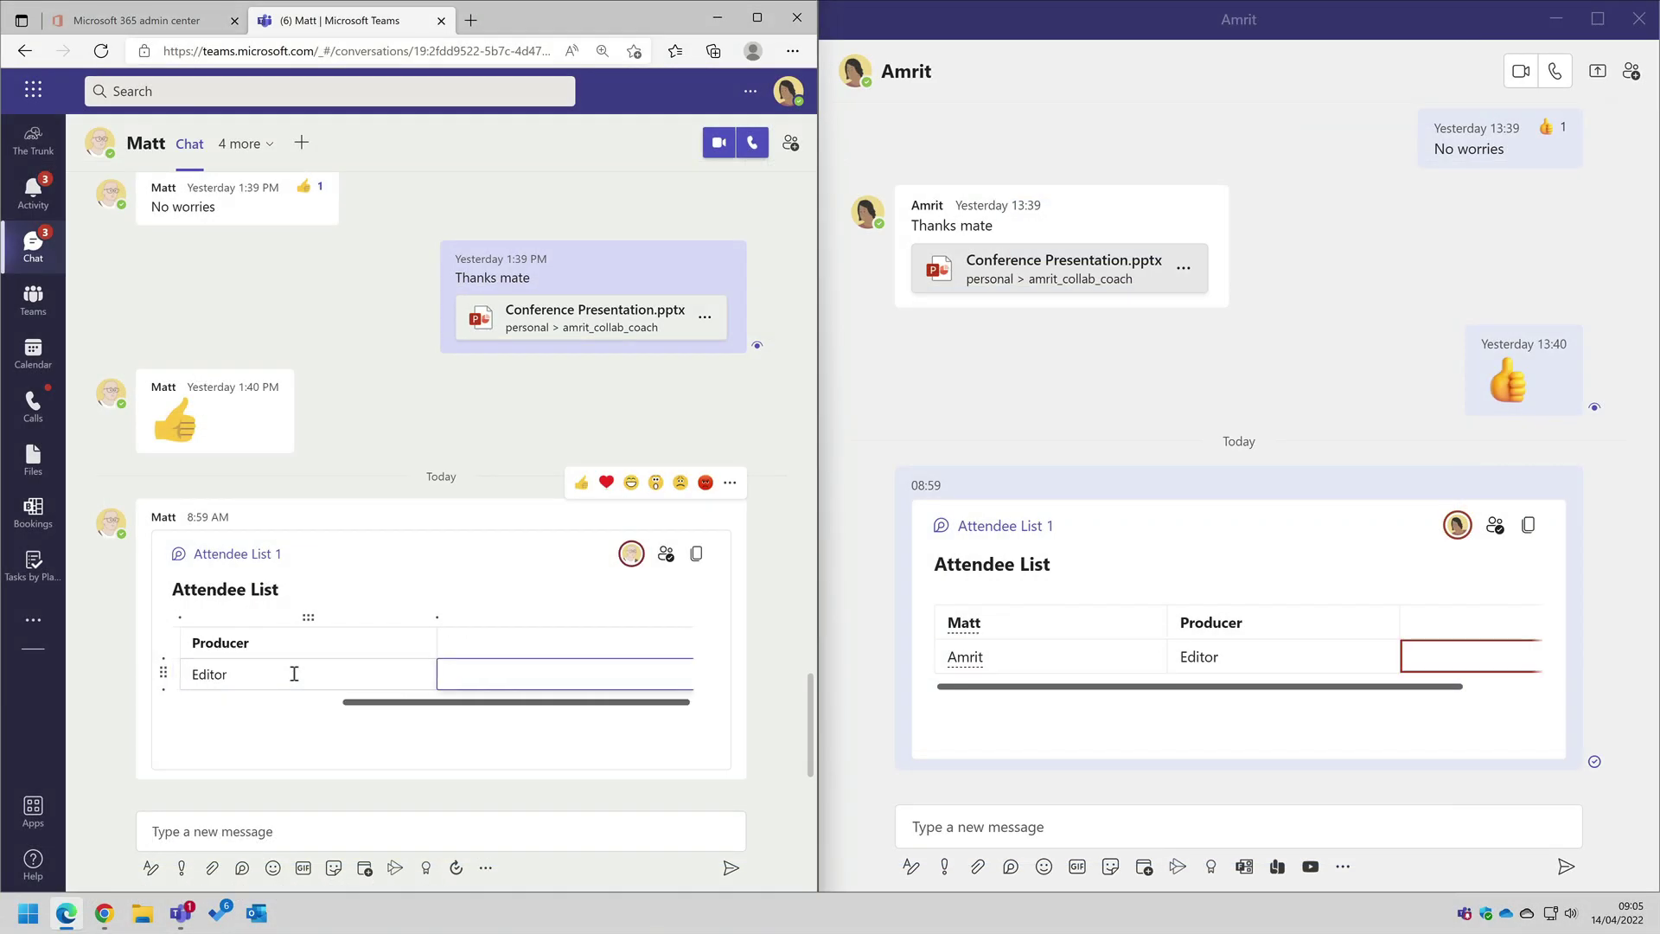
key("Tab")
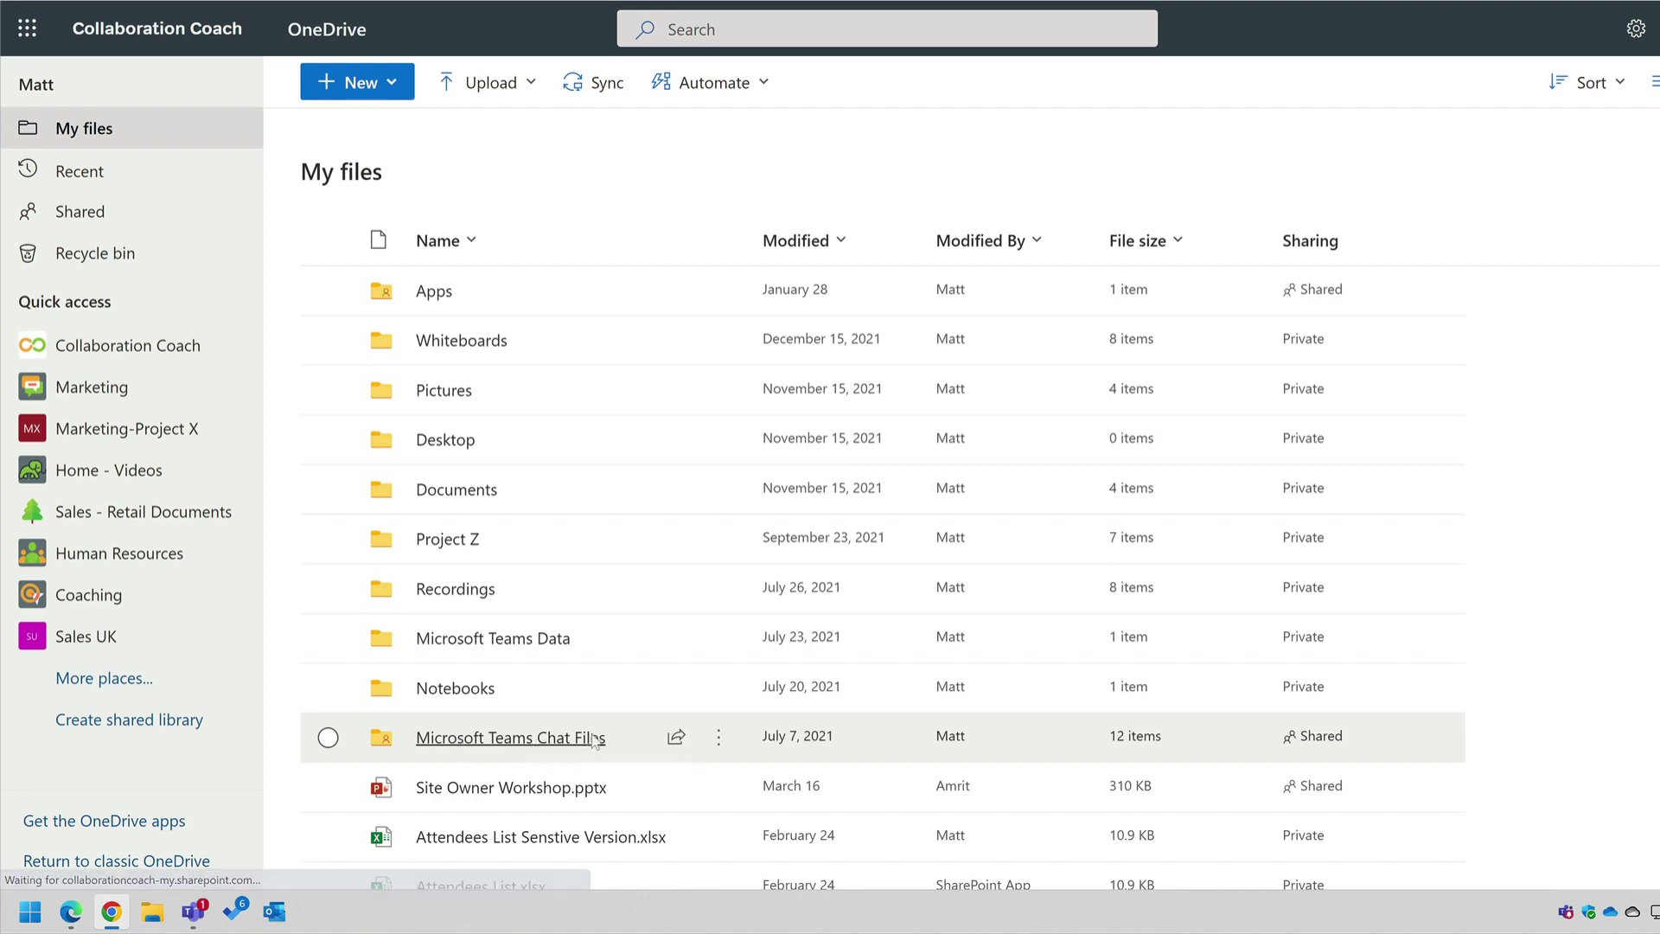
Open Attendee List 1.fluid from Microsoft Teams Chat Files and move the names column second.
left_click(593, 737)
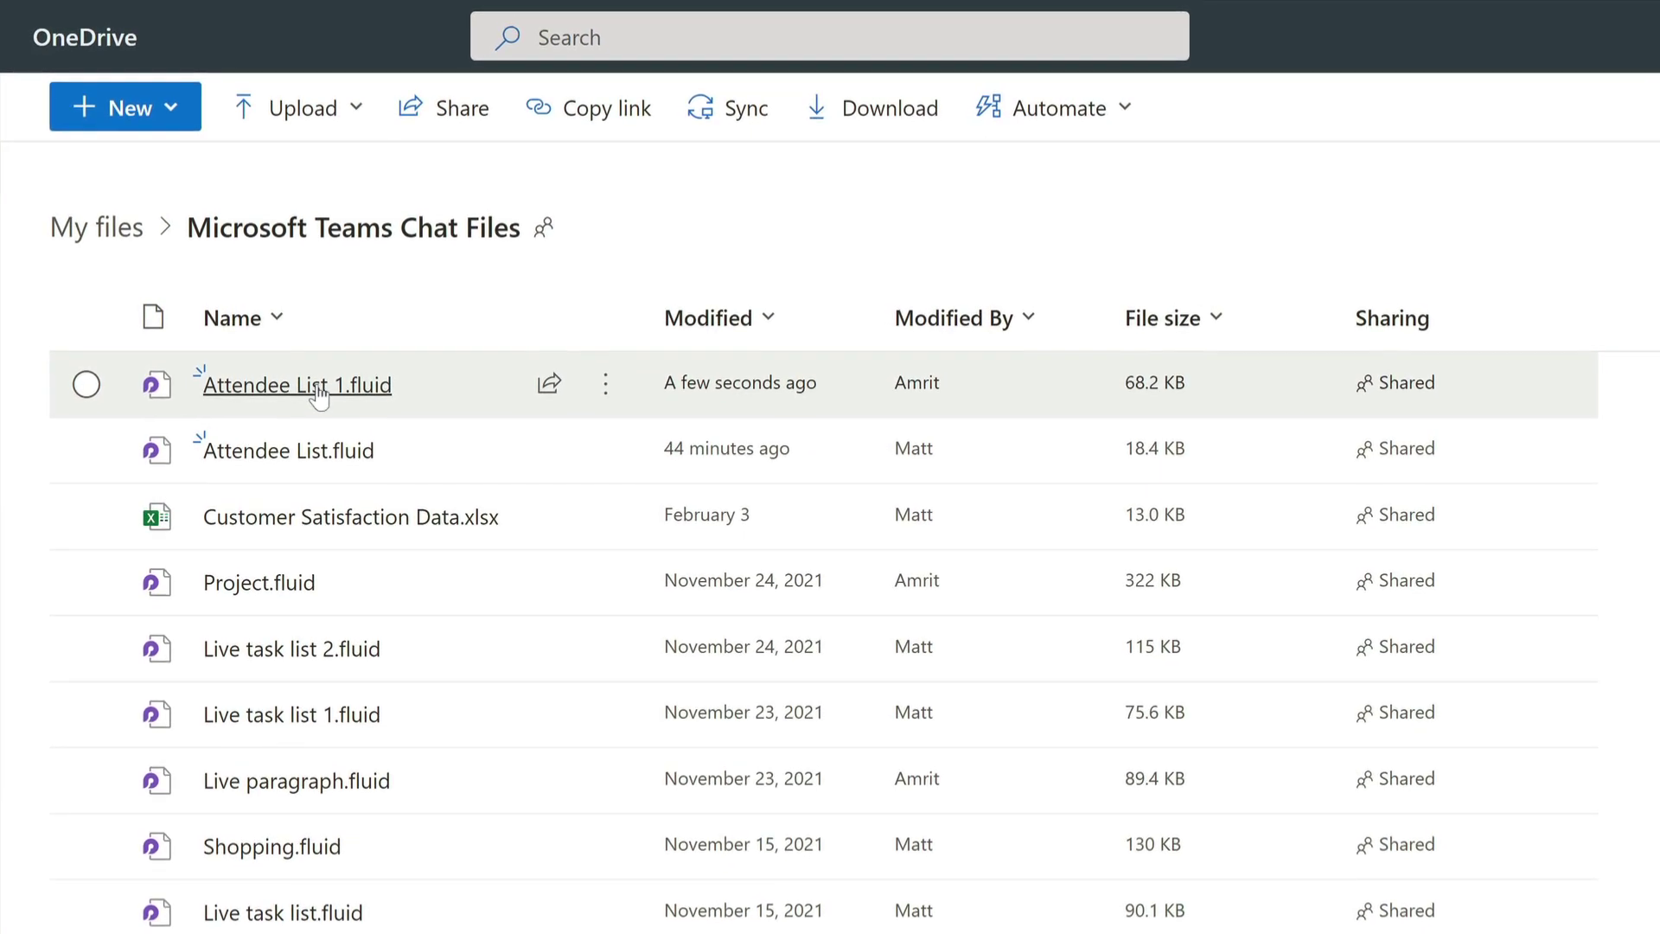
left_click(320, 389)
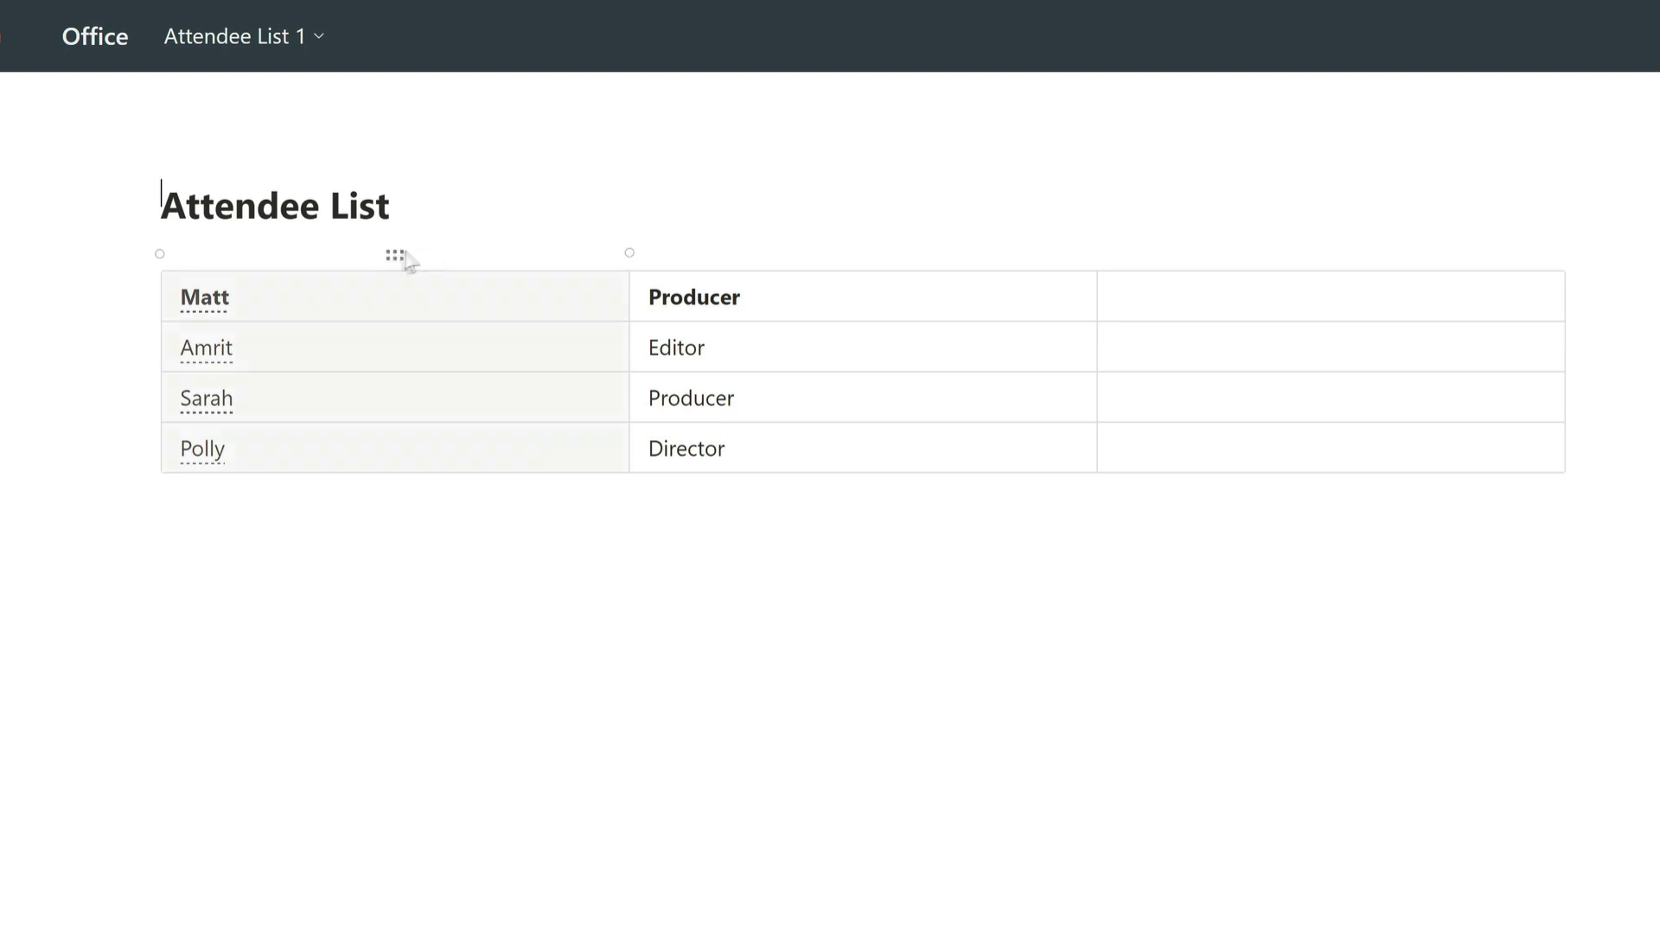
left_click_drag(399, 254, 890, 267)
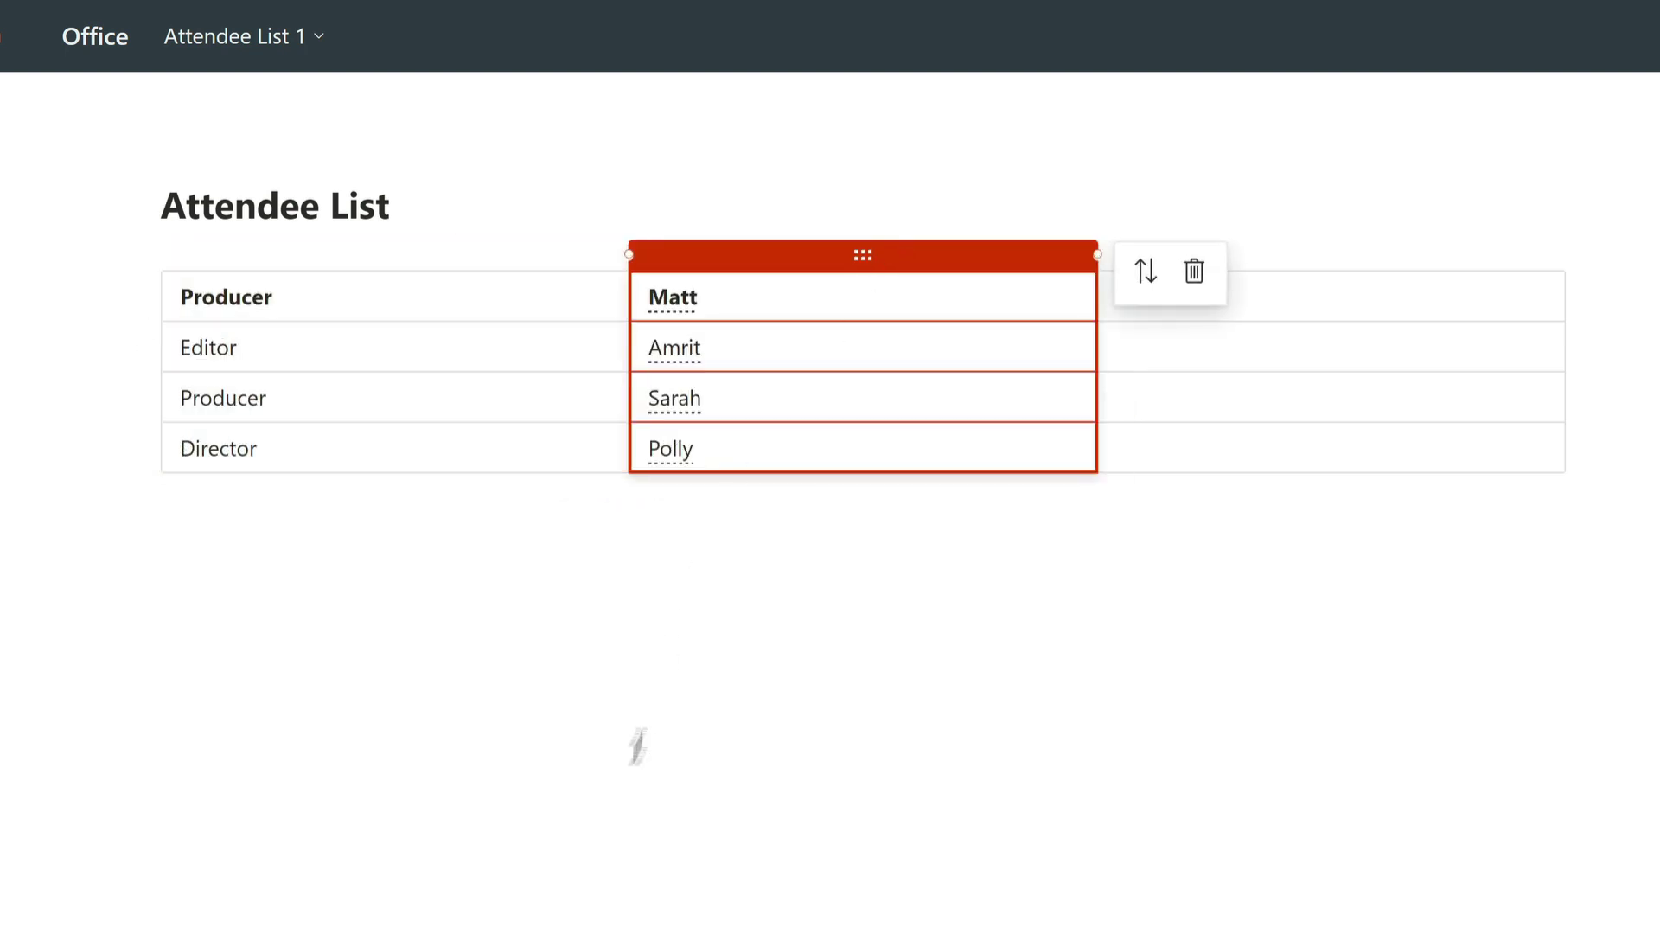
left_click(638, 745)
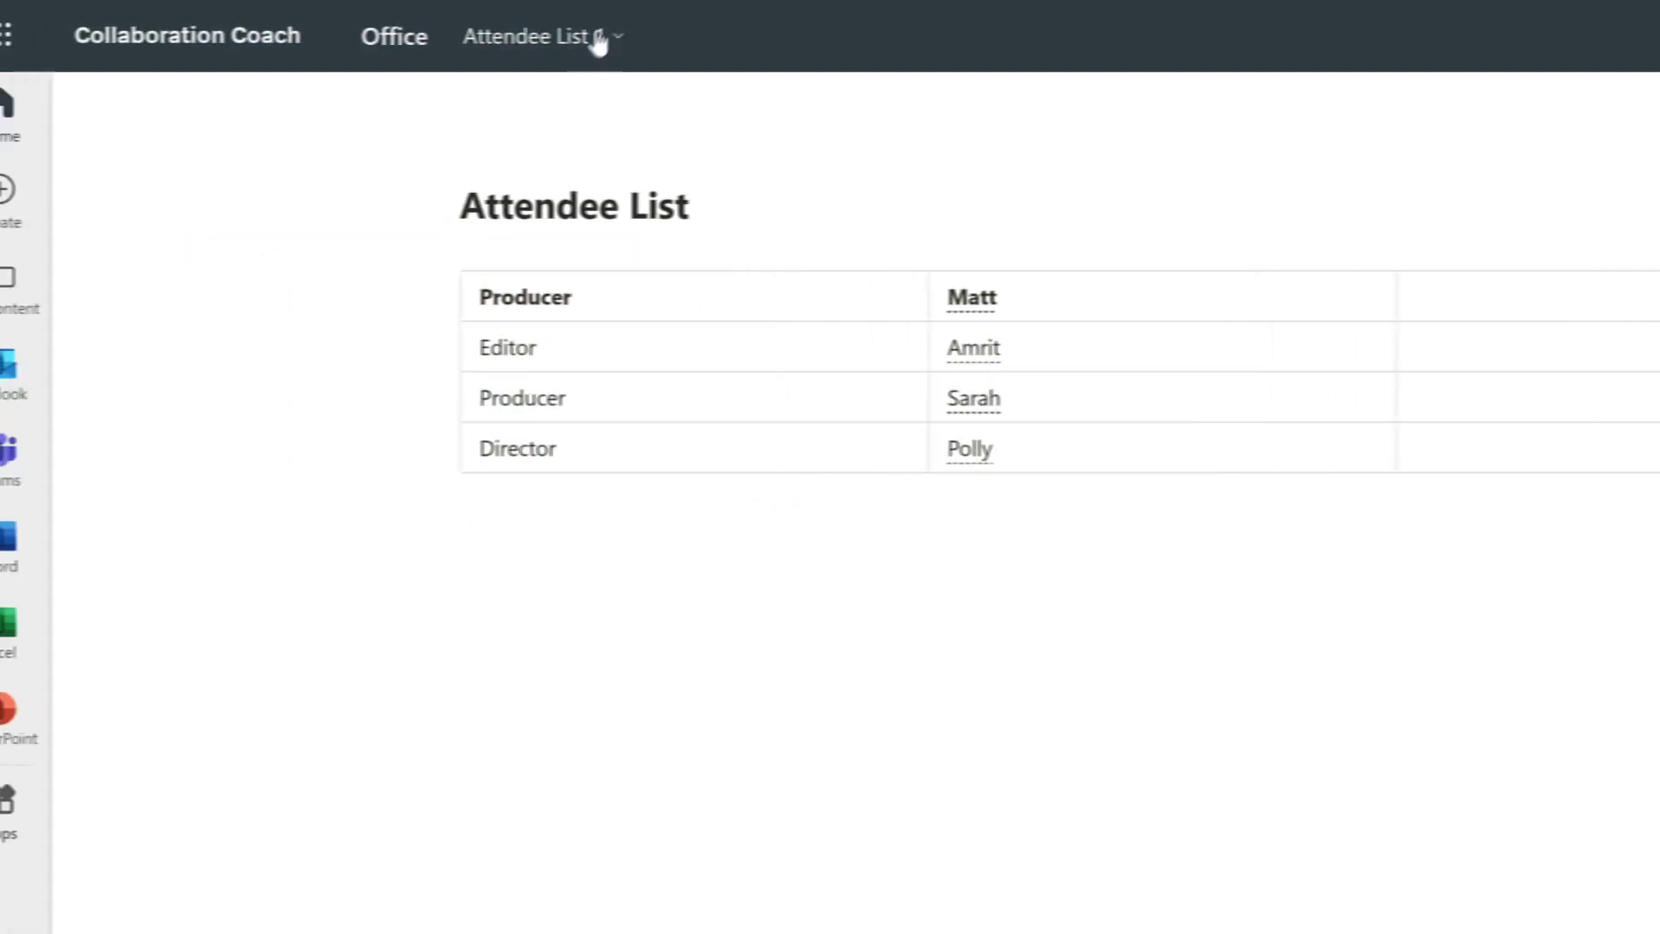
Rename the Loop file to 'Attendee List Final'.
left_click(598, 39)
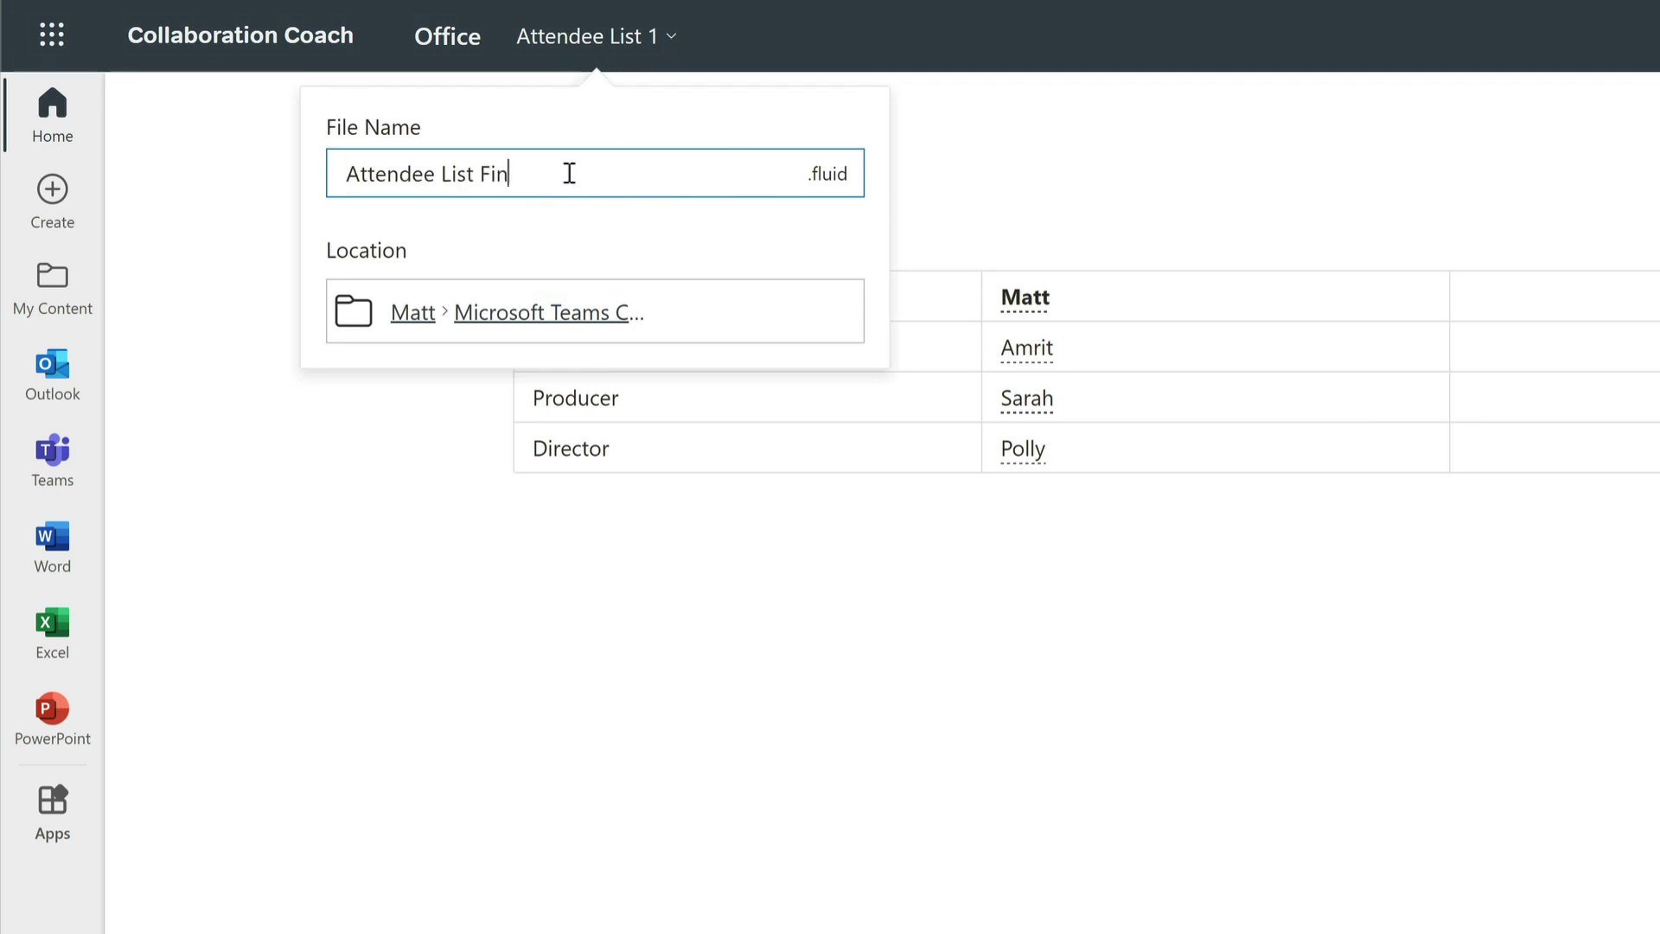
type("al")
key("Return")
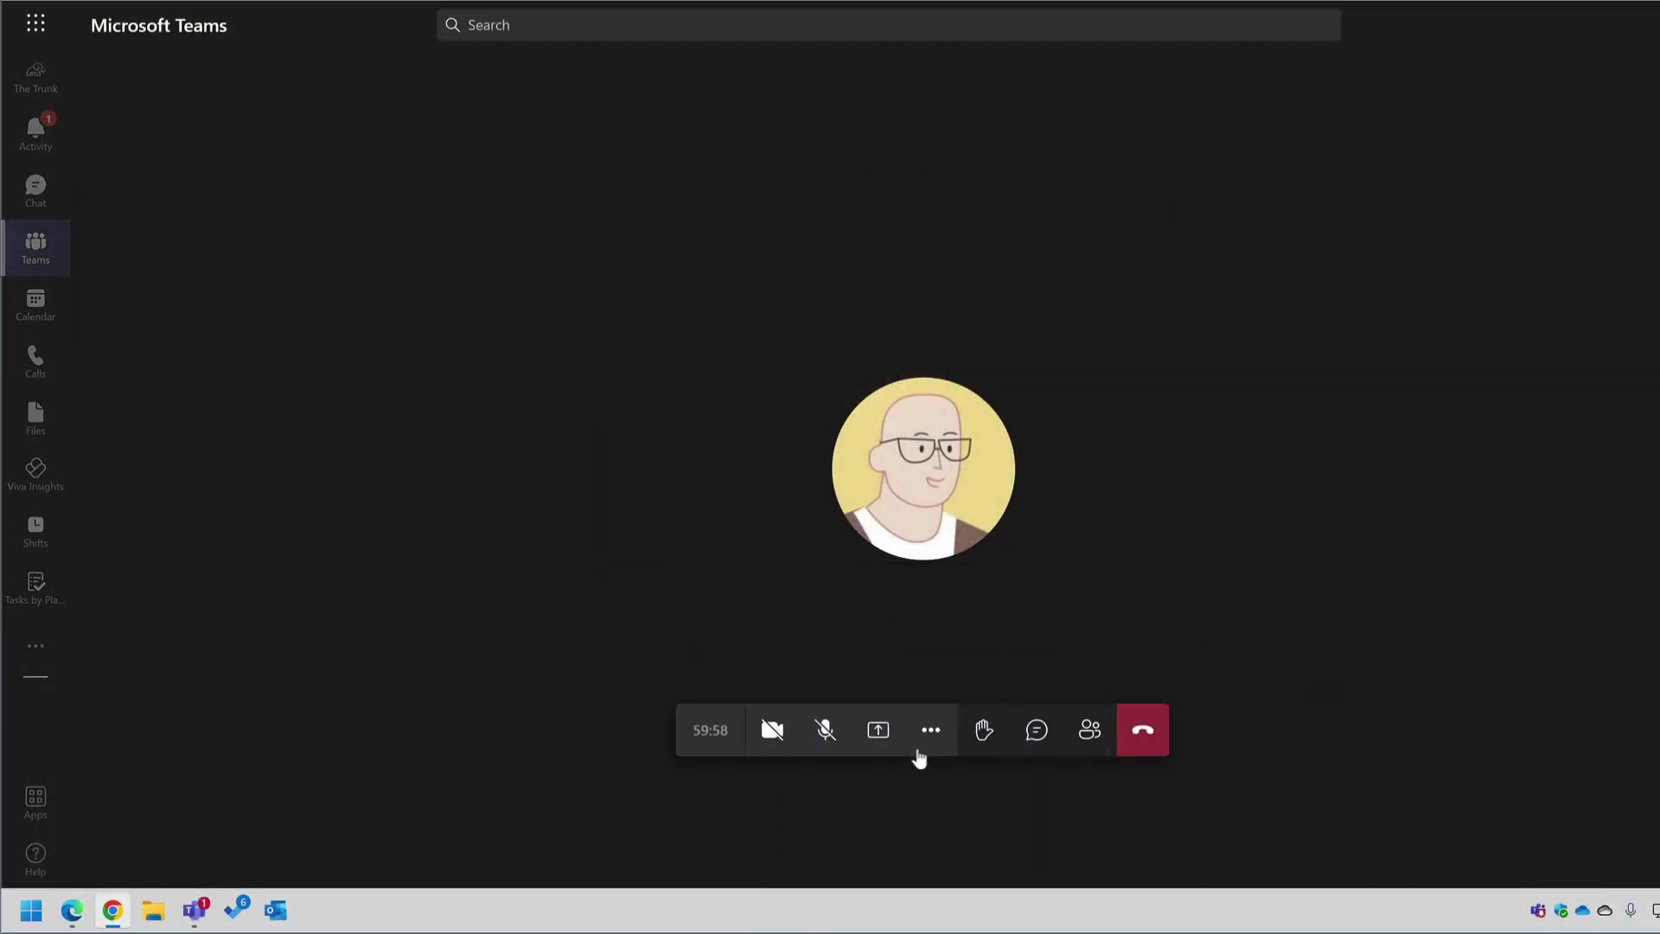
Share the entire screen via Desktop/Window with Share system audio ticked.
left_click(876, 730)
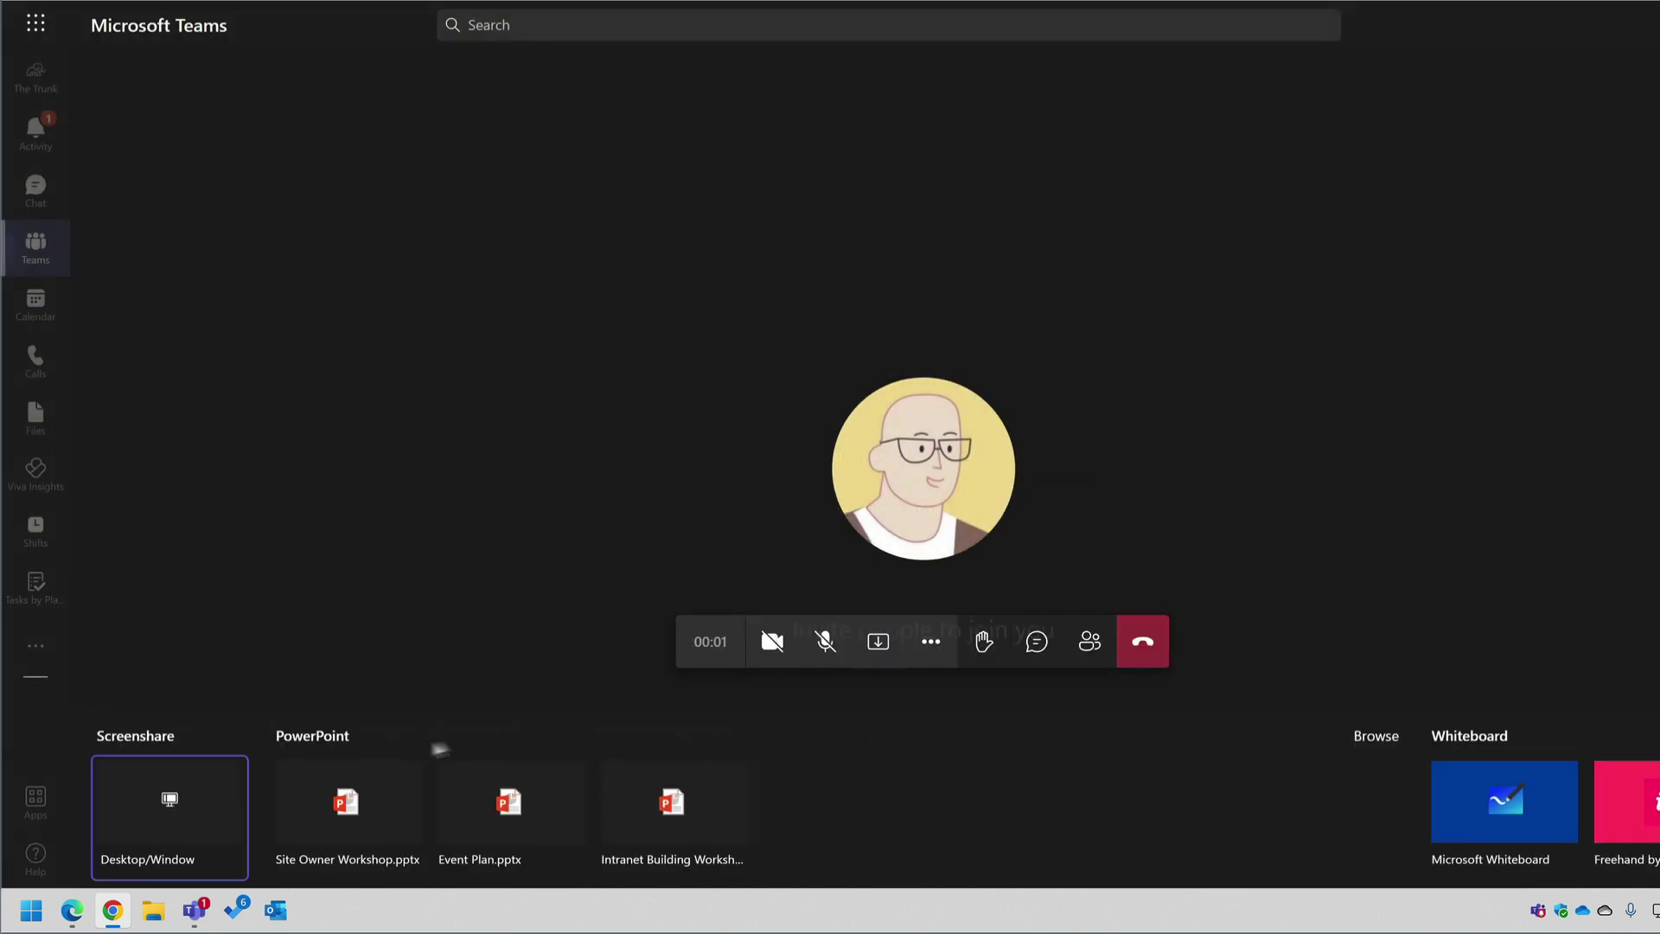
left_click(173, 817)
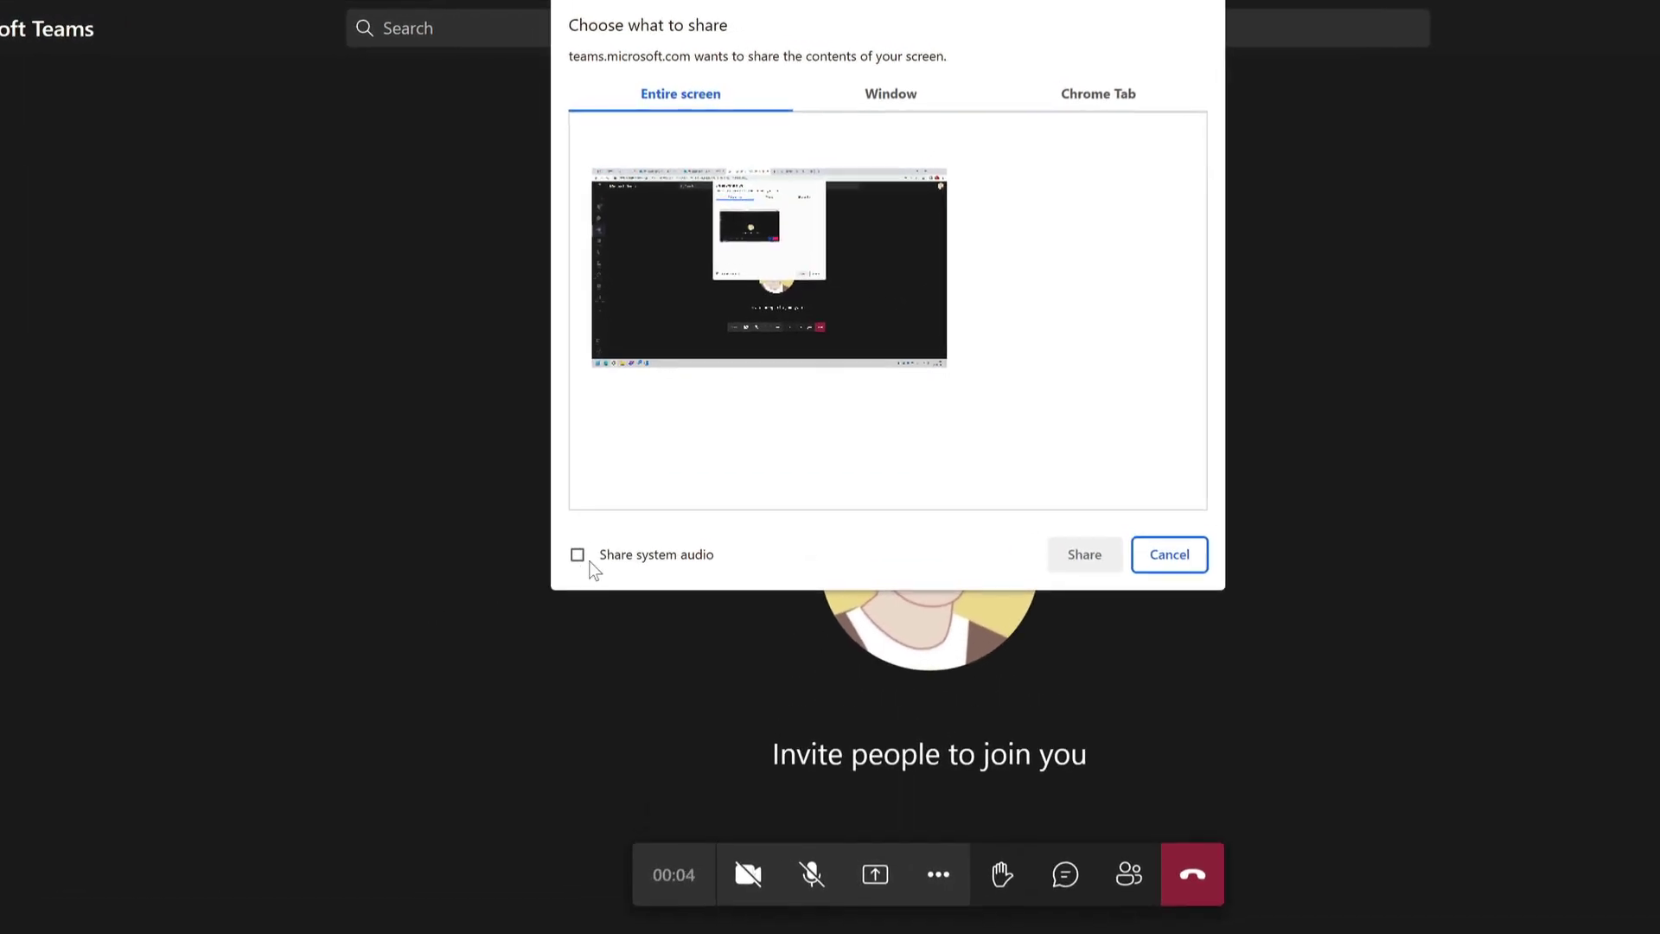
left_click(577, 555)
left_click(861, 281)
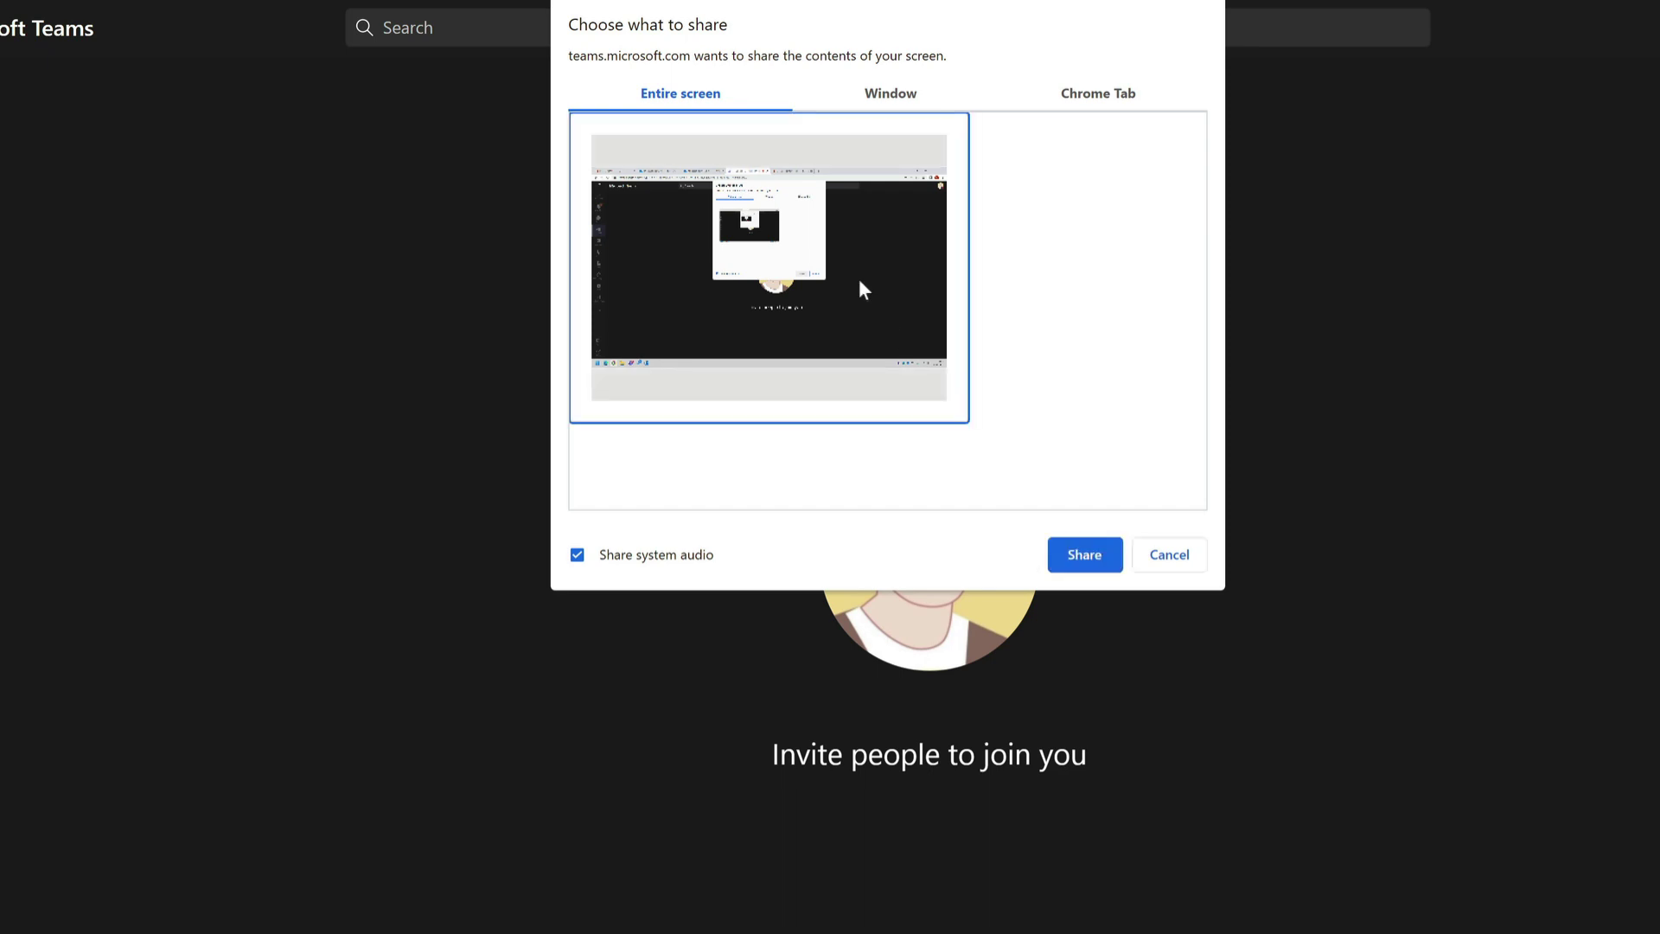
left_click(1084, 558)
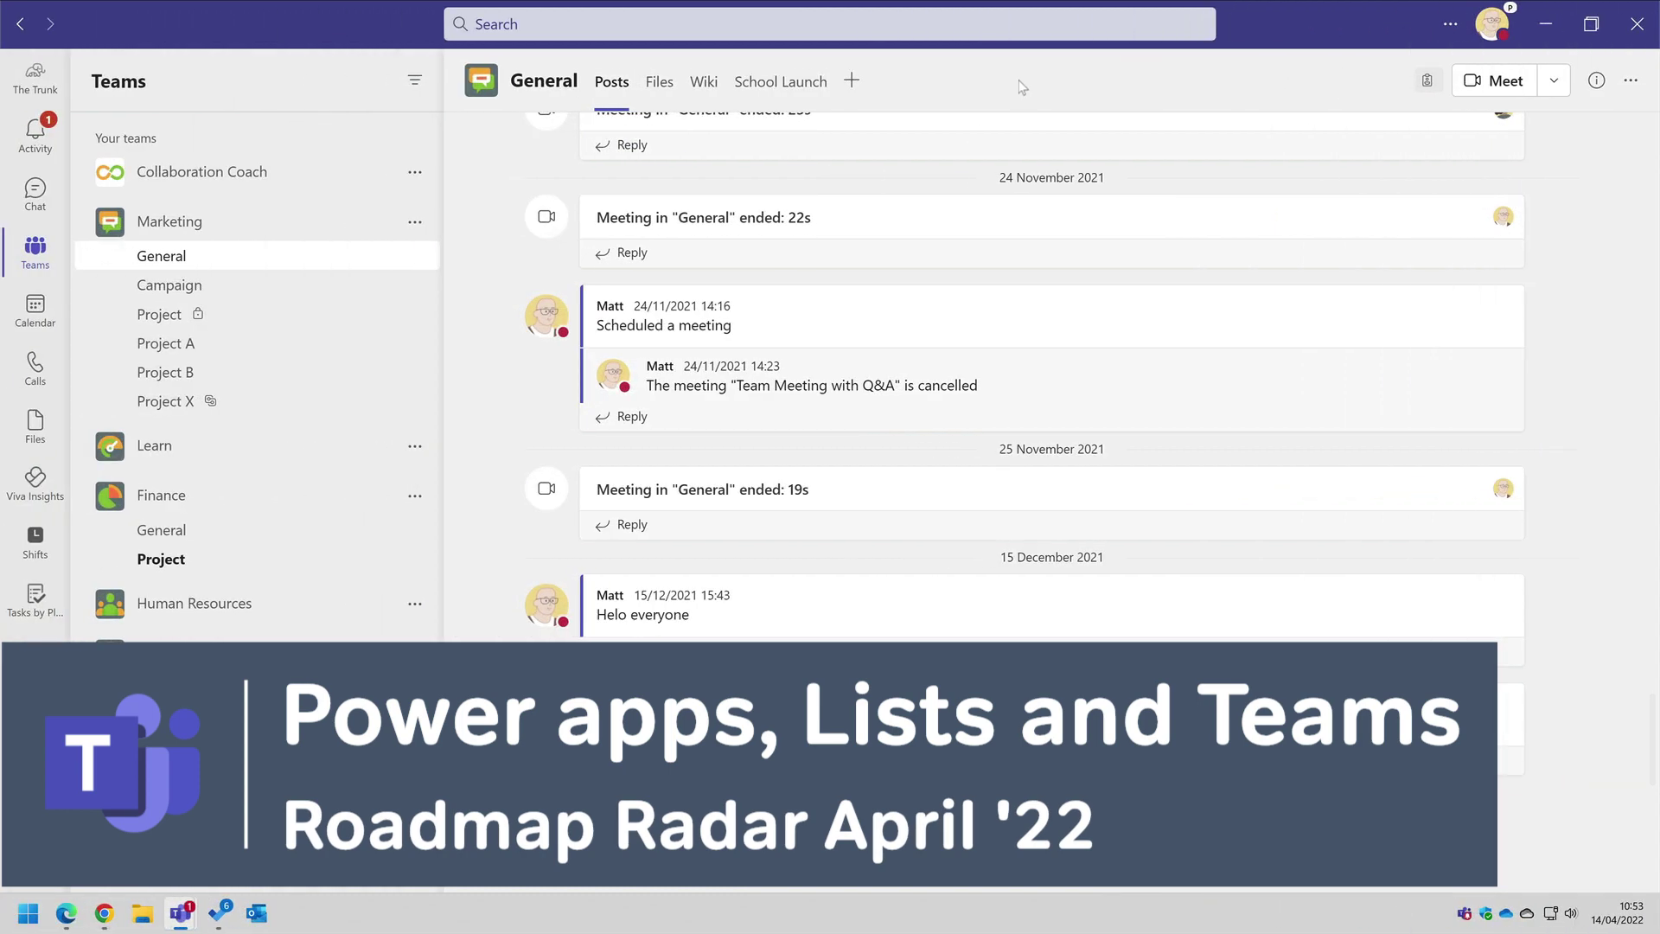
Add the Deliveries list as a Lists tab from its SharePoint link, then open Power Apps integration.
left_click(851, 83)
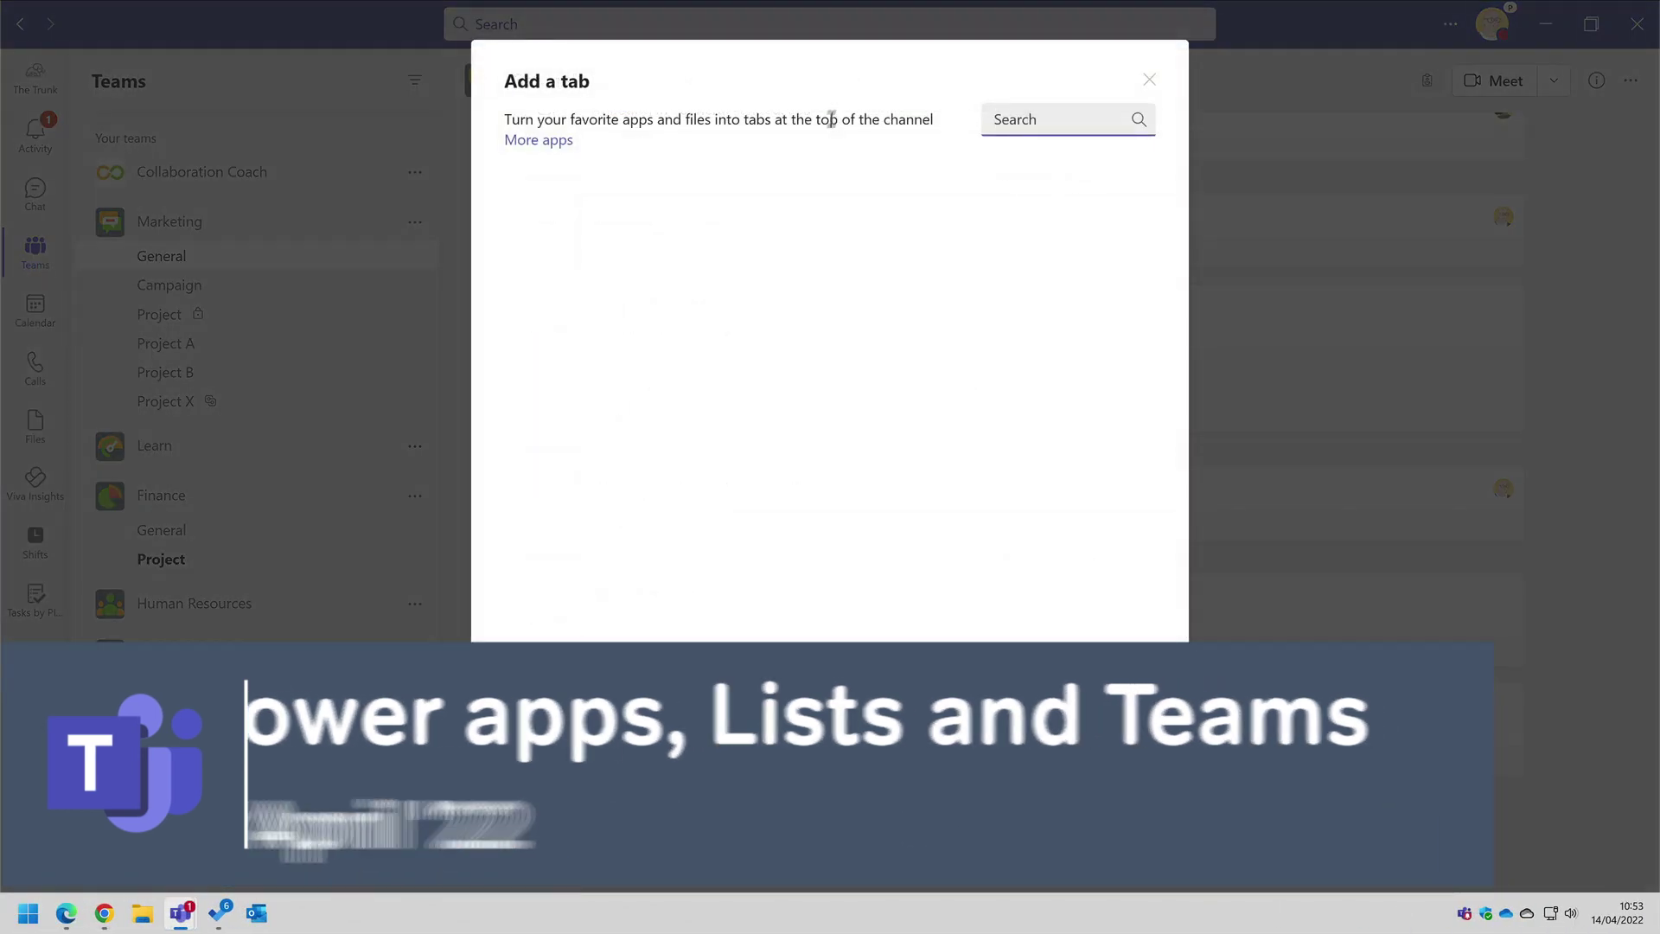
type("lists")
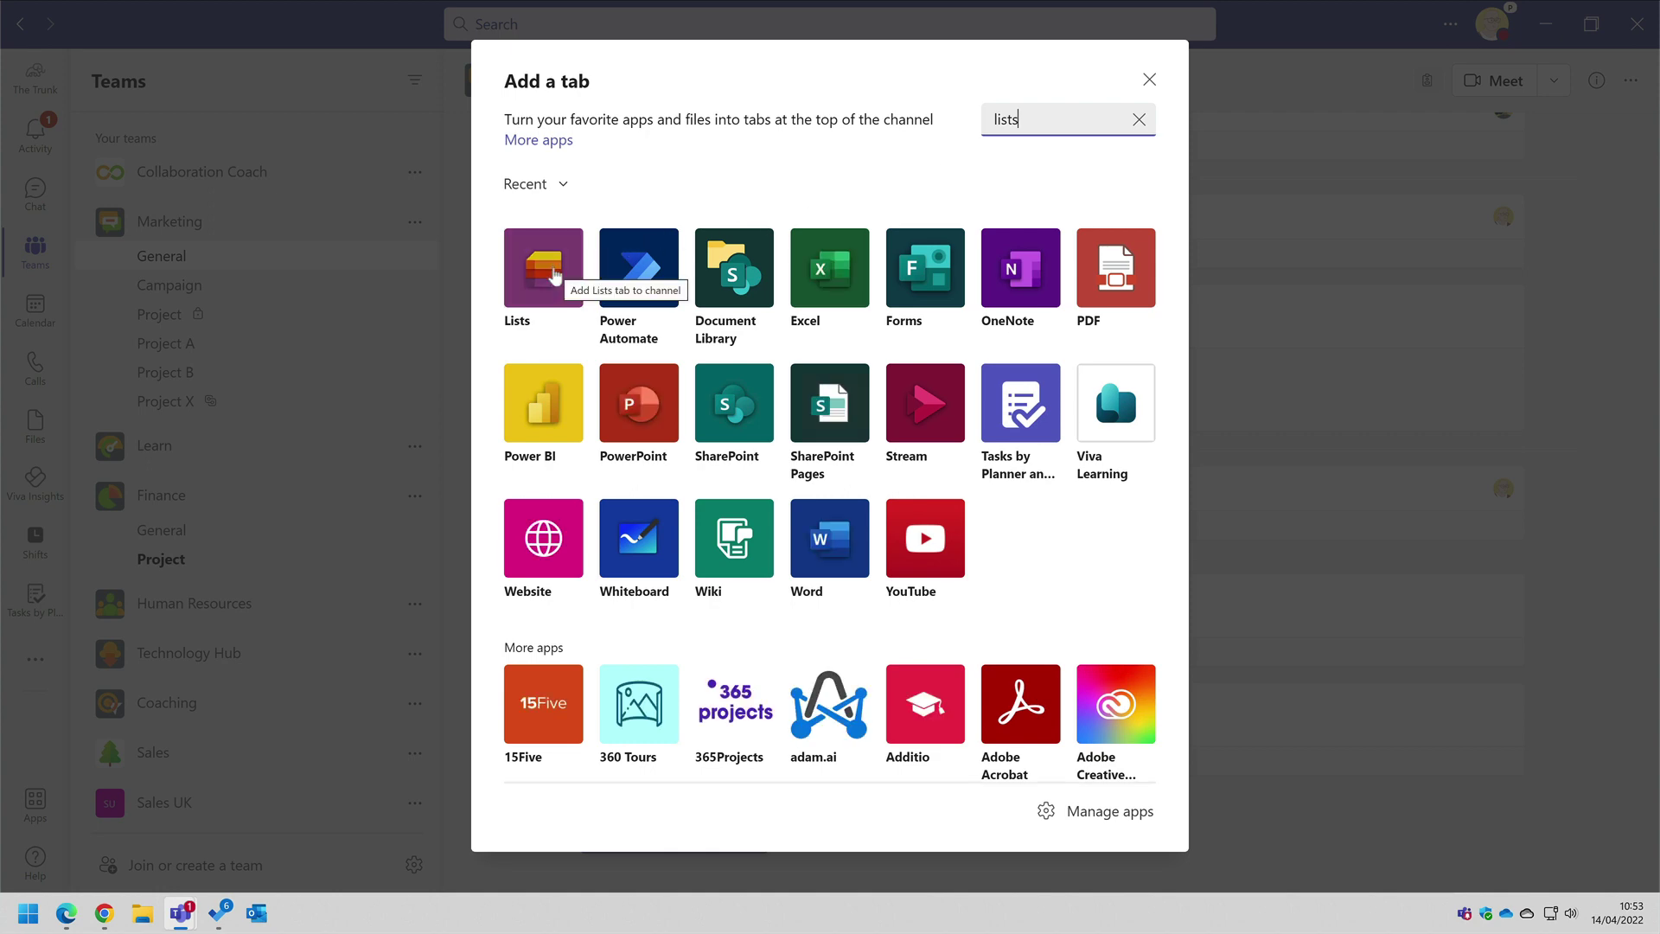
left_click(554, 274)
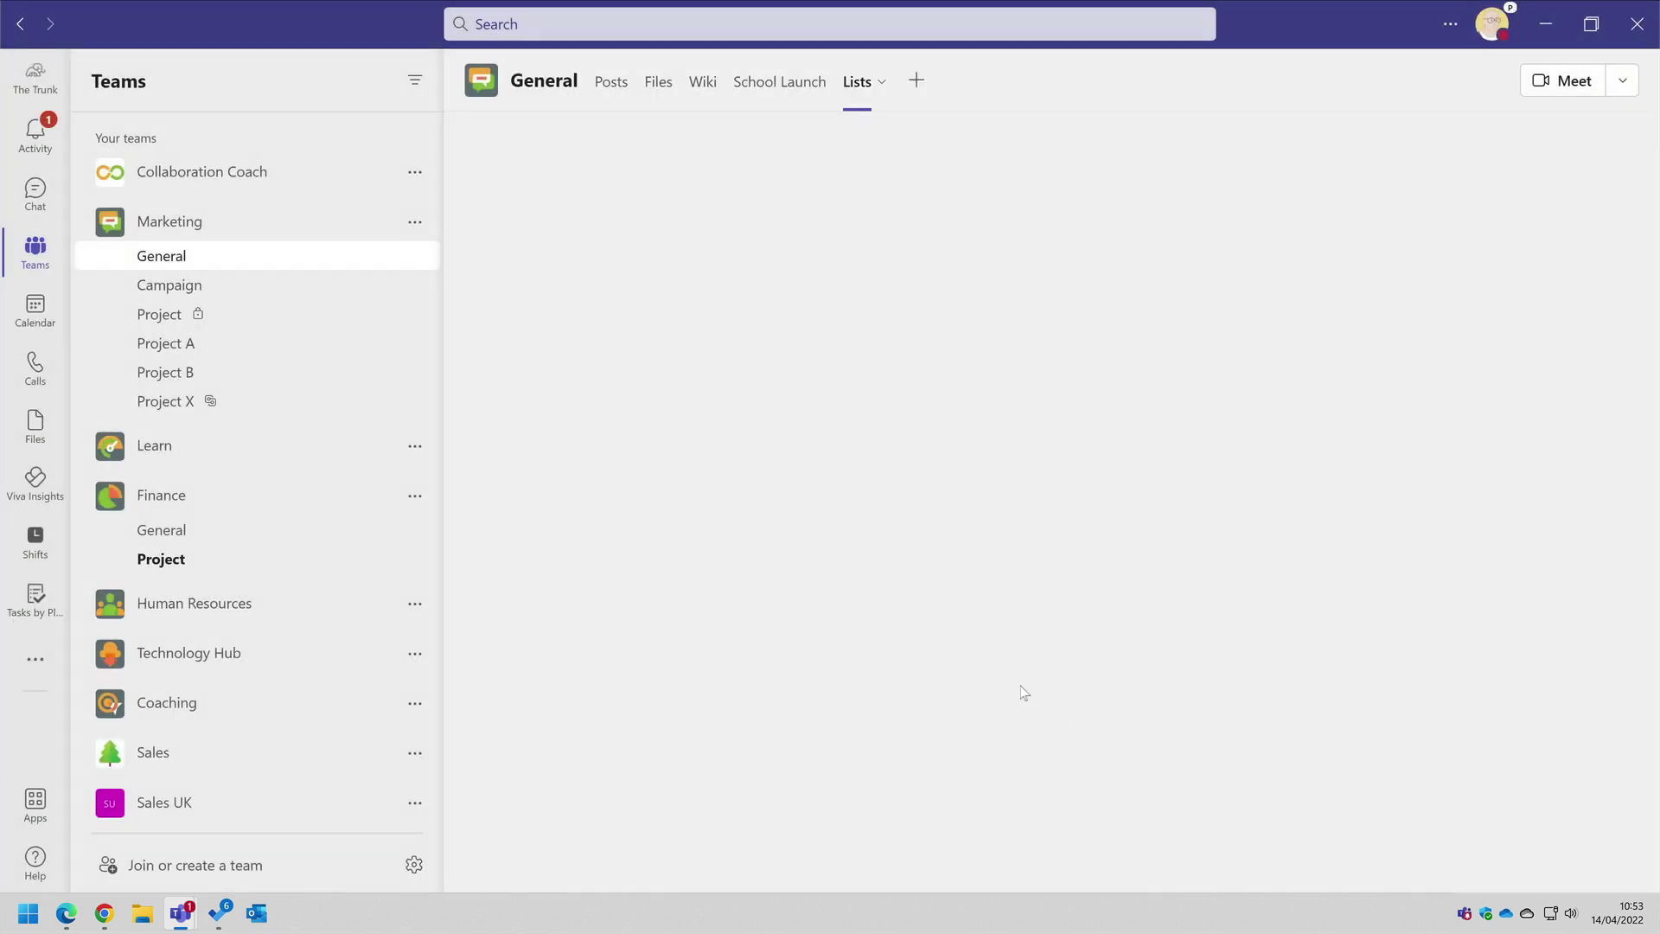
left_click(967, 680)
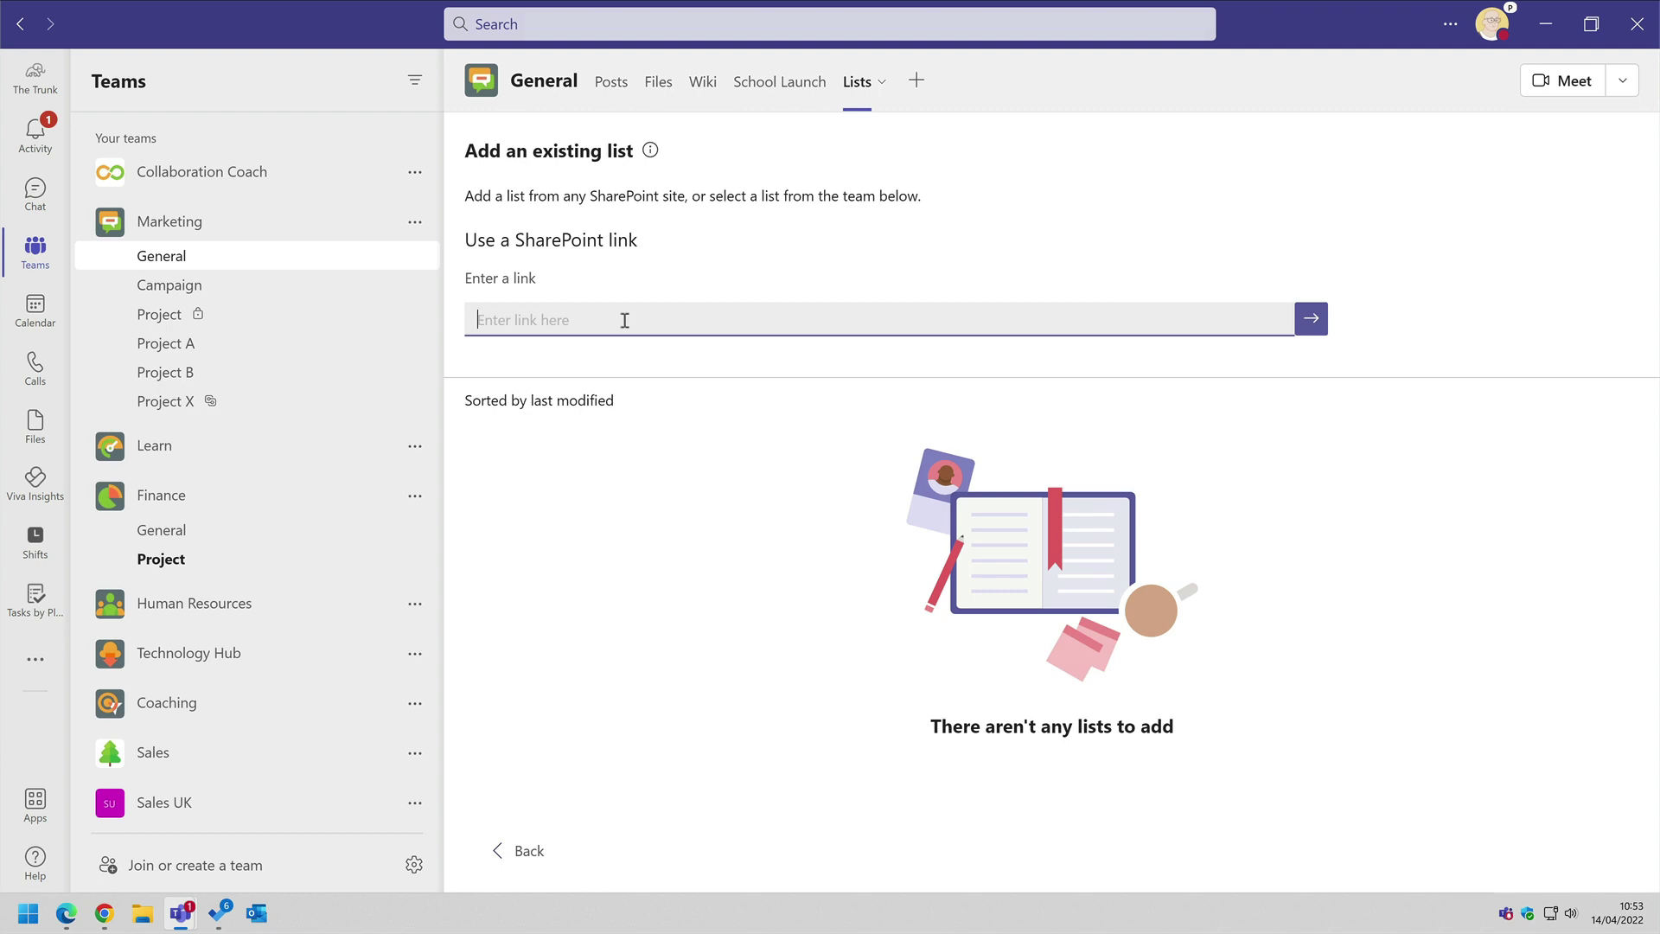
left_click(1313, 320)
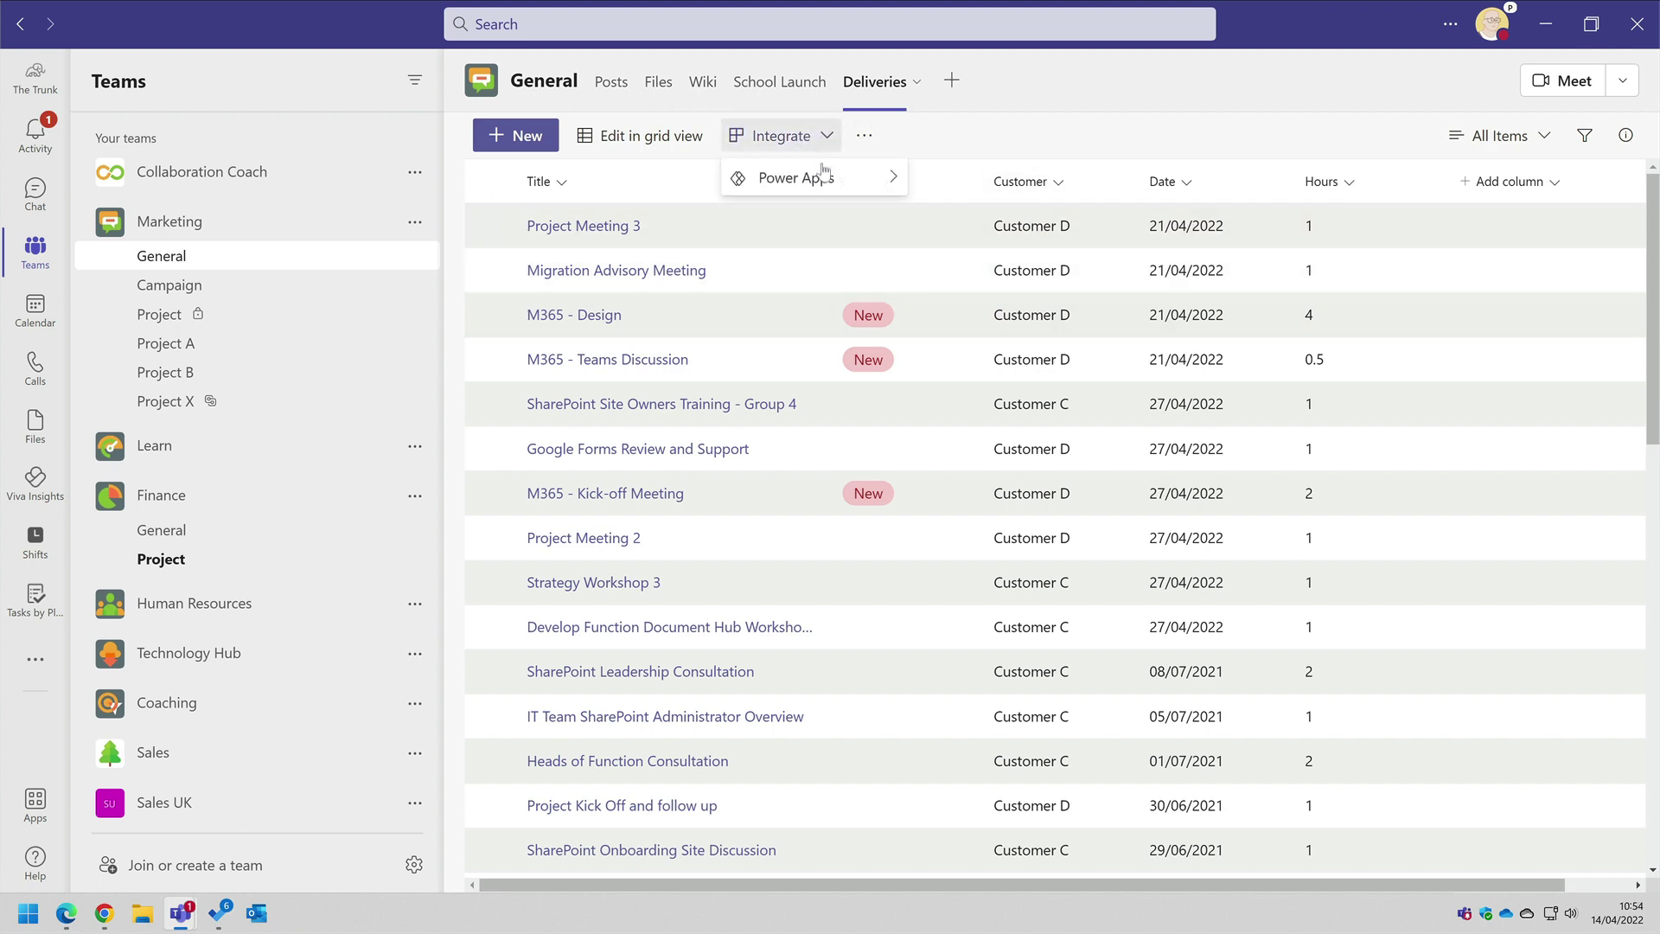
left_click(928, 182)
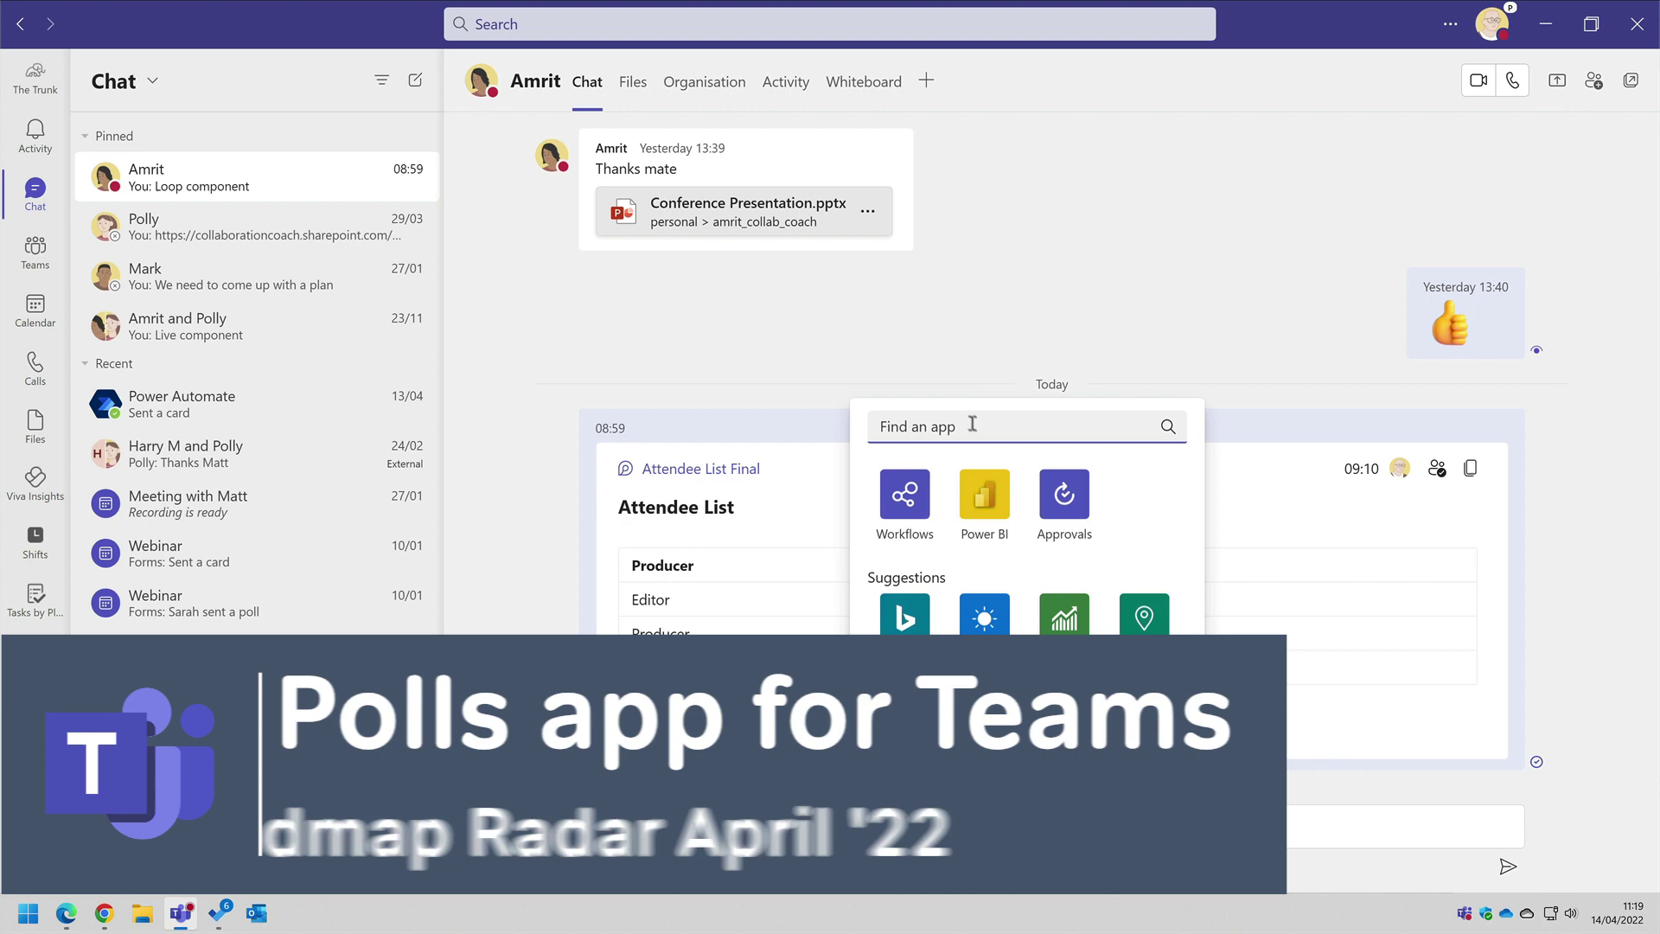
Enter 'forms' in Find an app to show the Forms app.
type("forms")
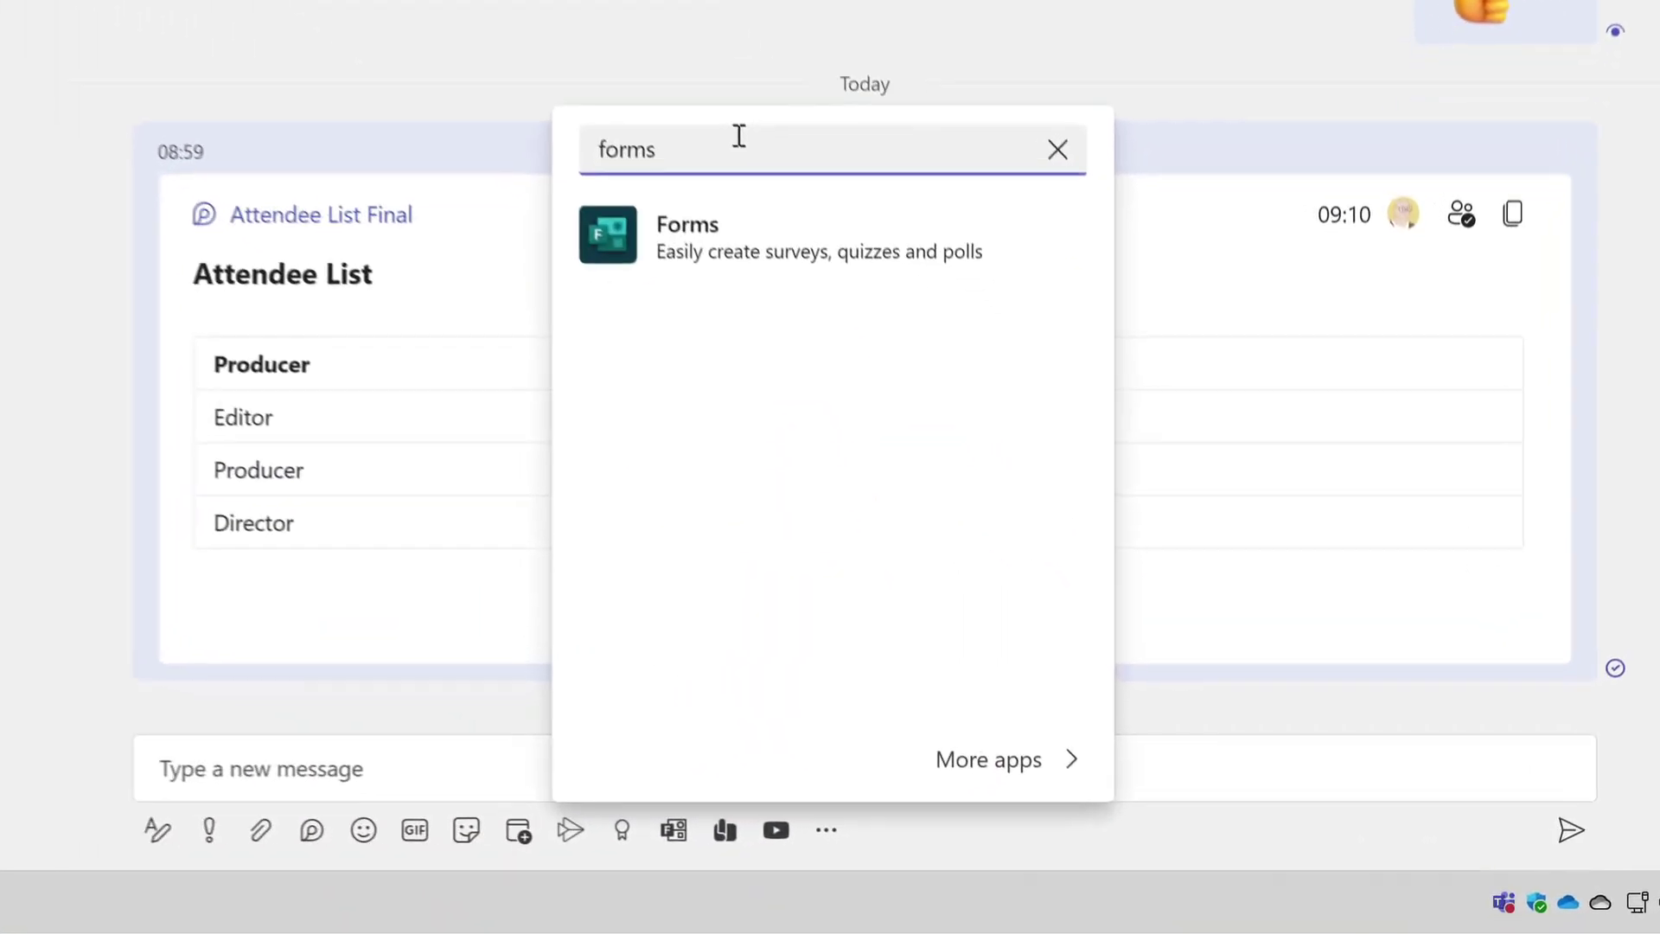